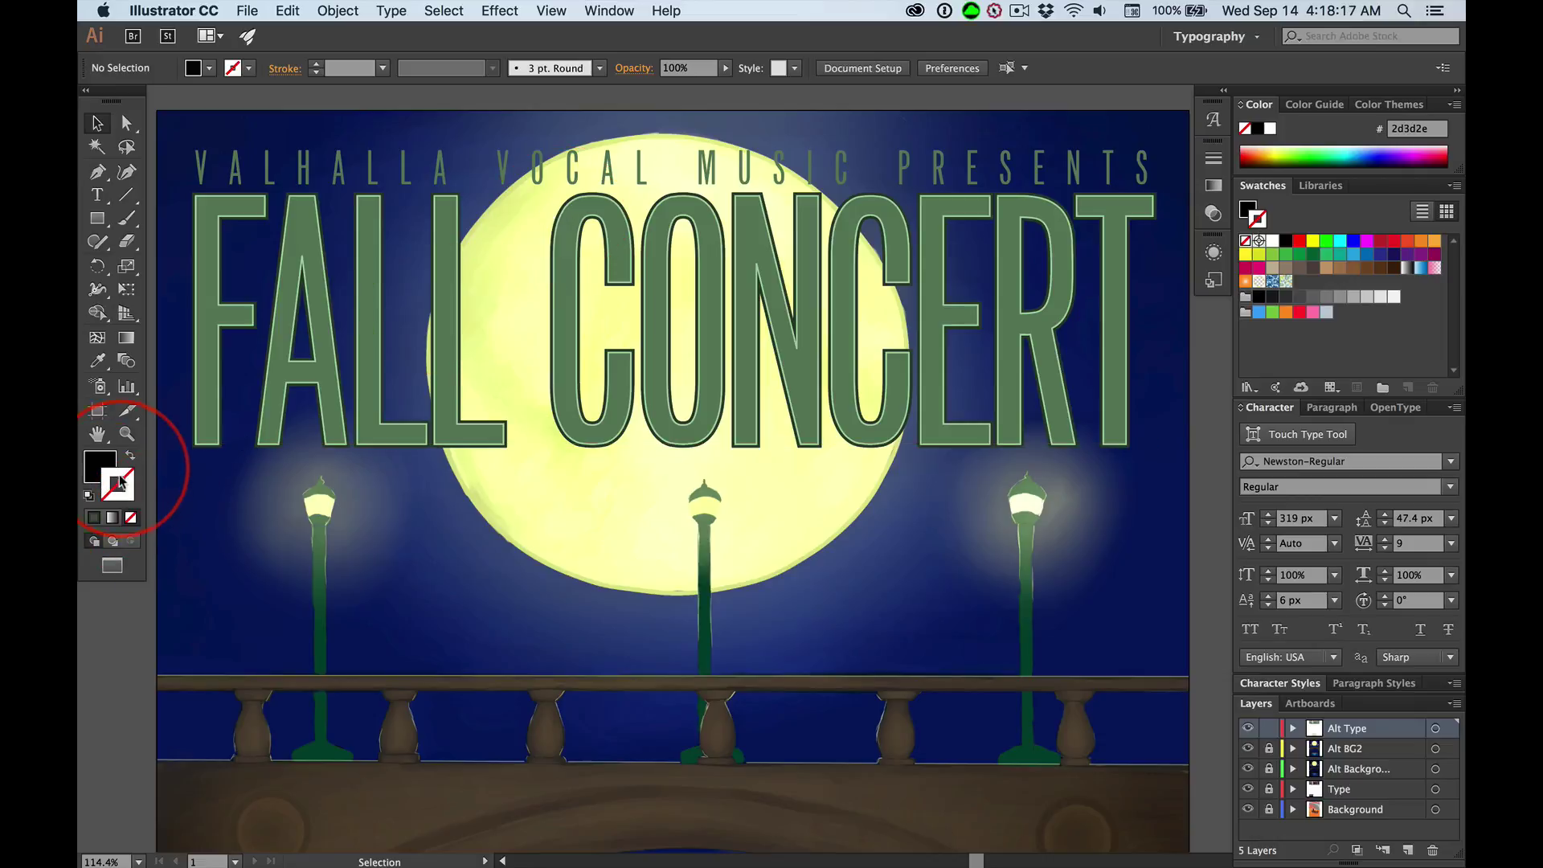
# - Select the FALL CONCERT title and display its appearance attributes in a floating panel beneath it, with the graphic styles collapsed
pyautogui.click(438, 355)
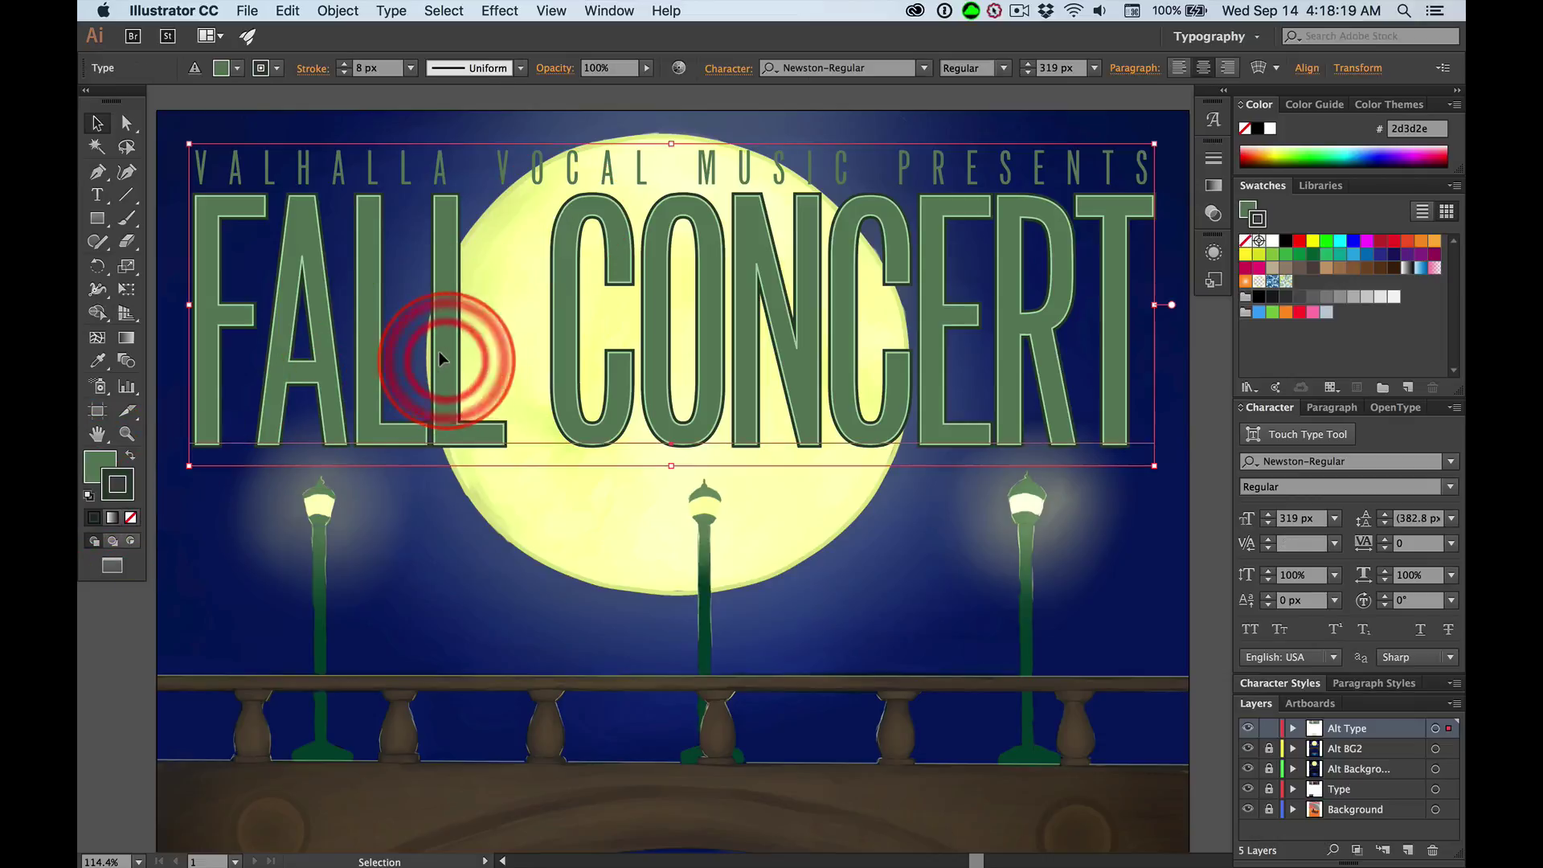
pyautogui.click(117, 482)
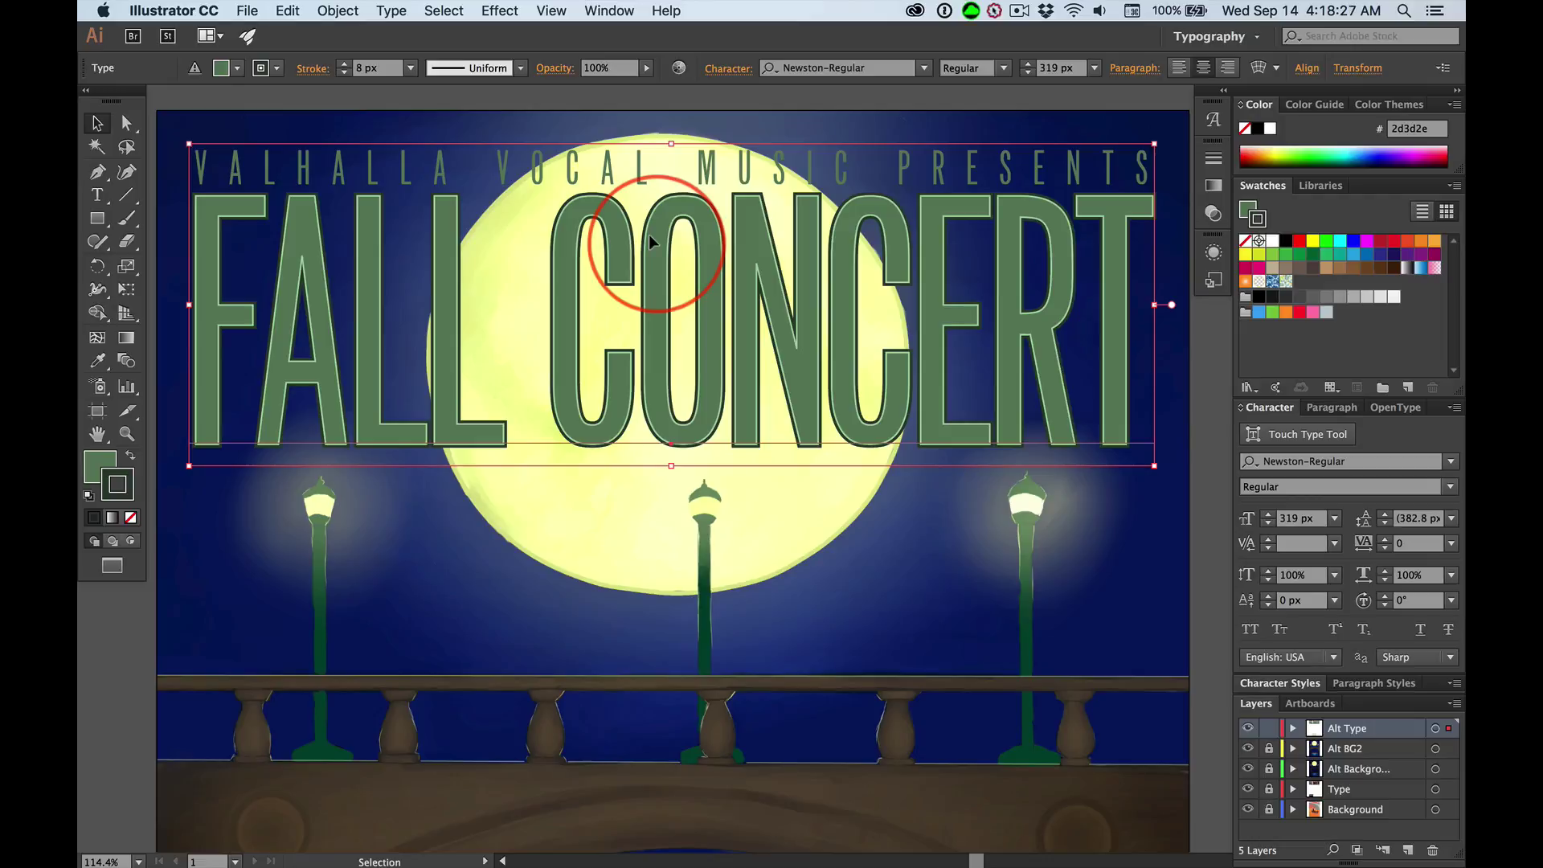
pyautogui.click(614, 11)
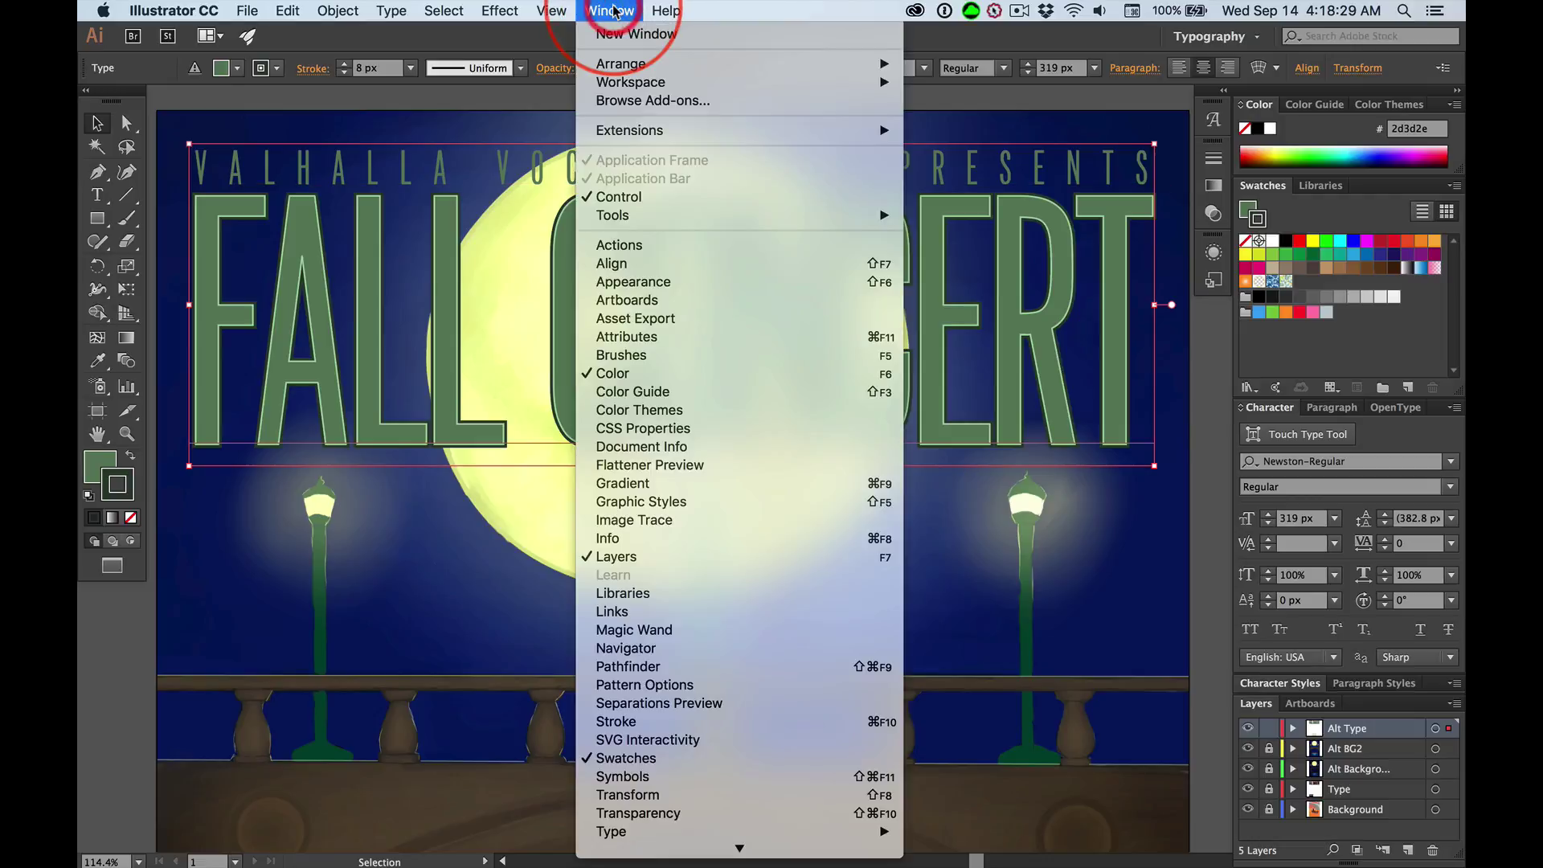
pyautogui.click(665, 282)
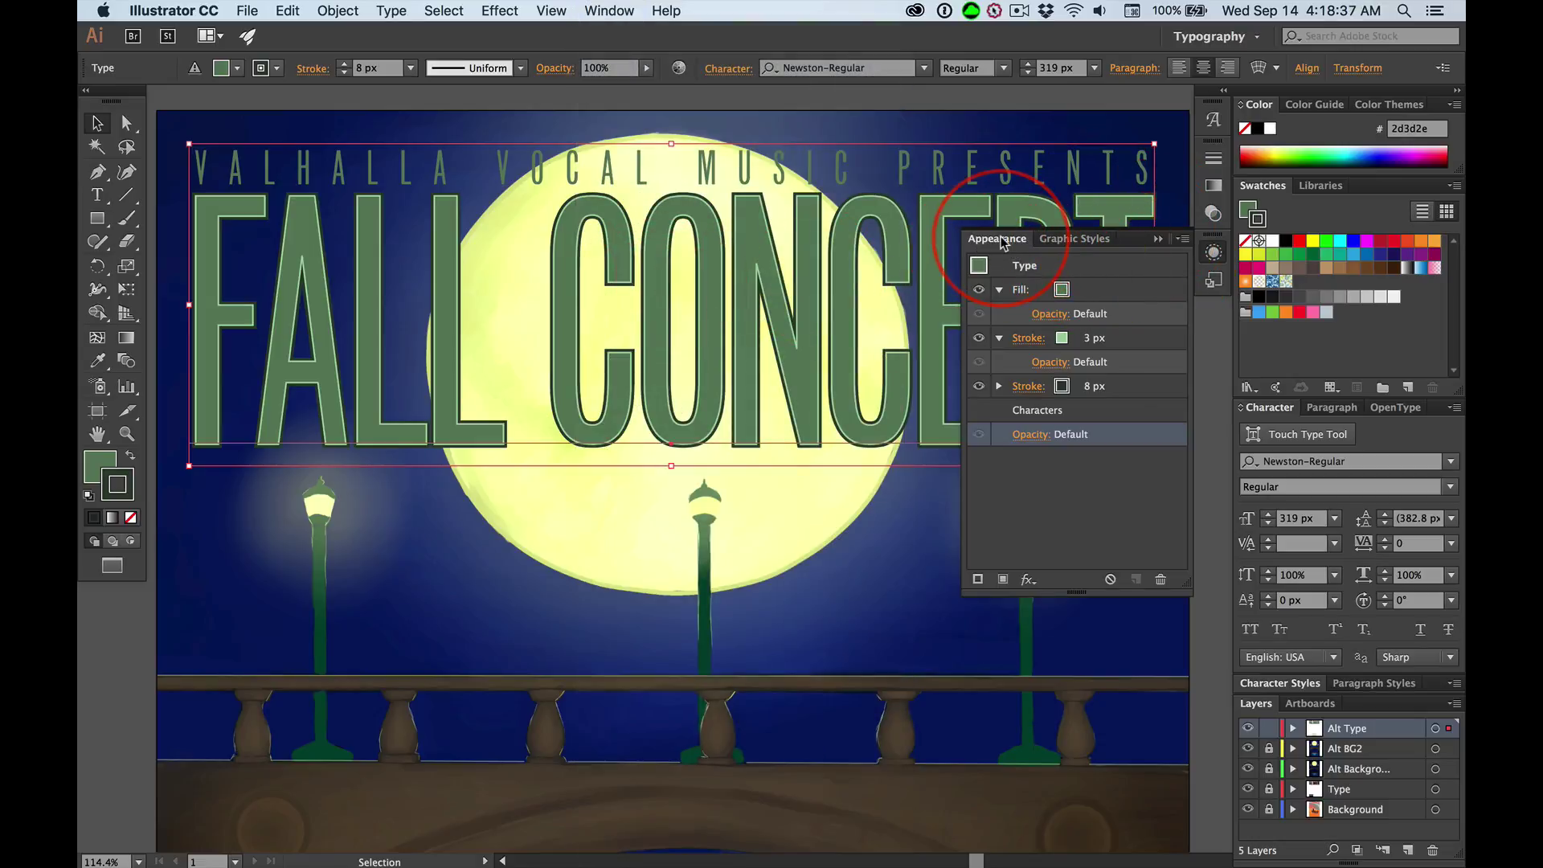
pyautogui.moveTo(1000, 243); pyautogui.dragTo(477, 480)
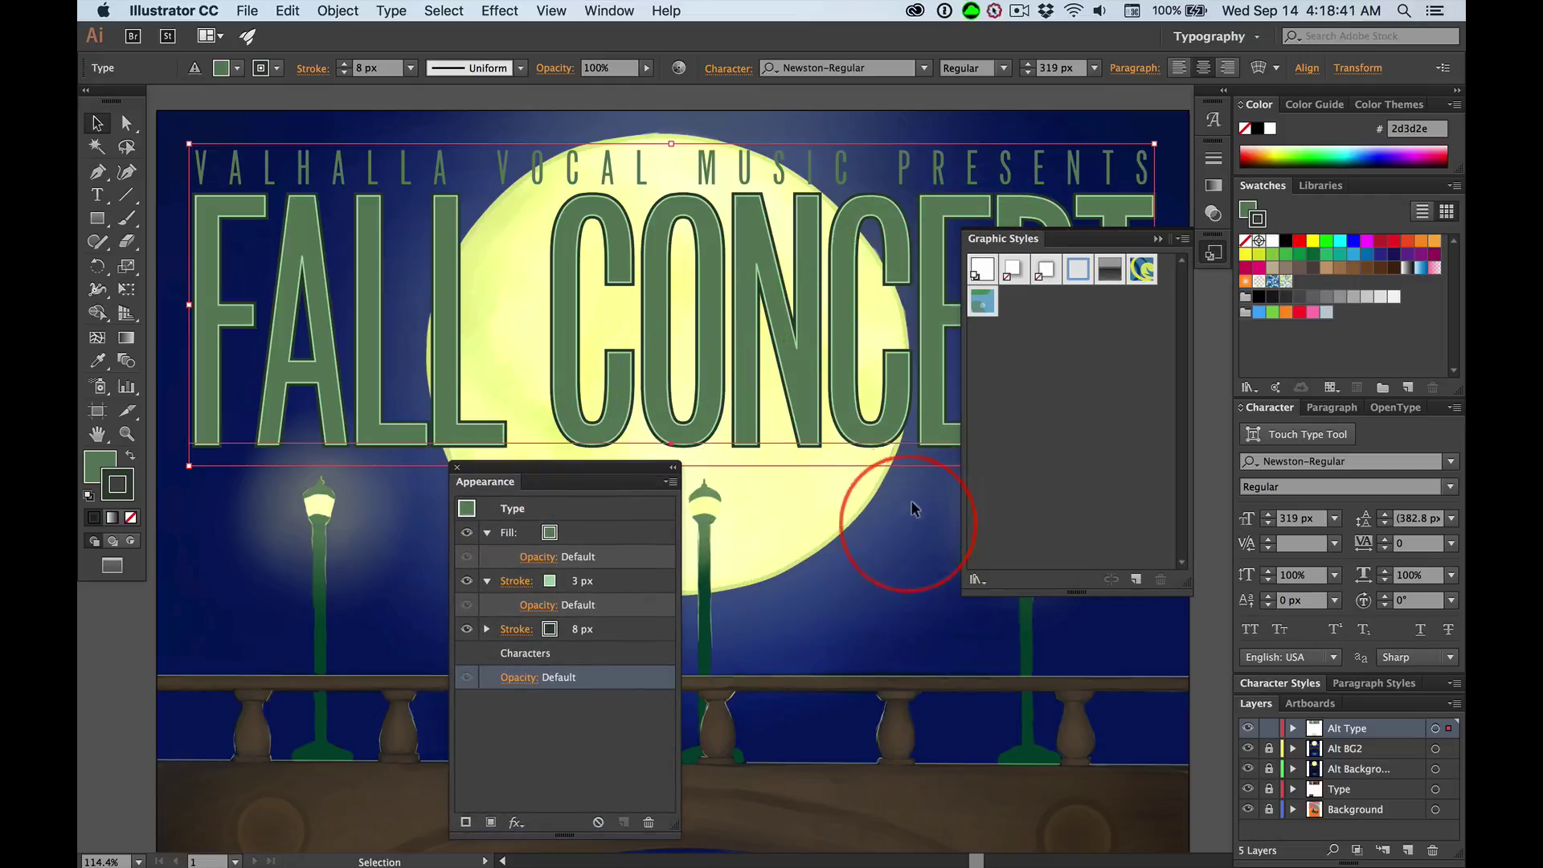
pyautogui.click(1157, 241)
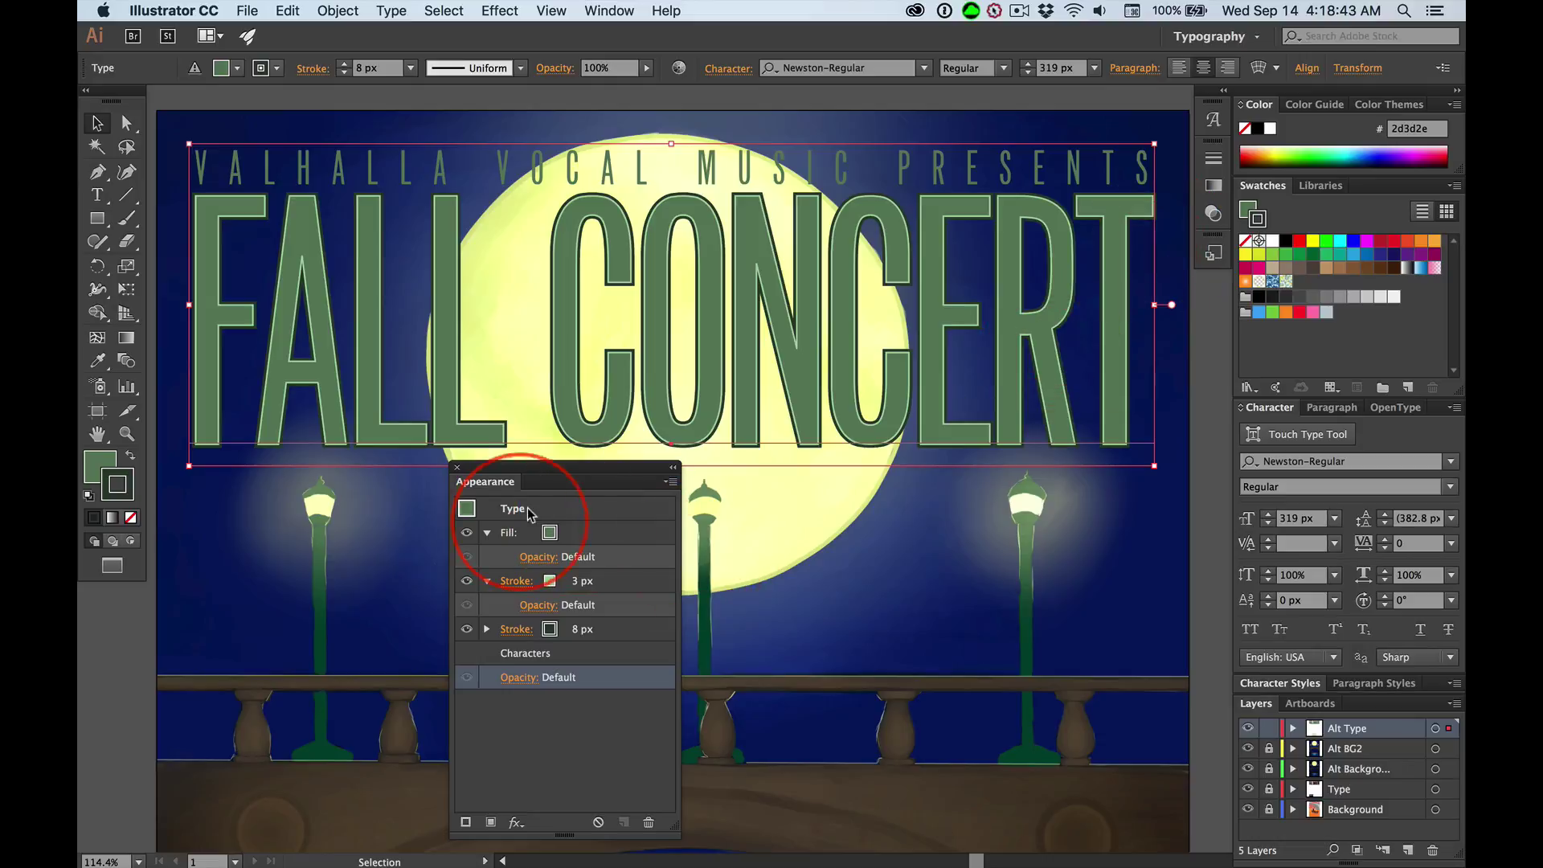
pyautogui.moveTo(552, 487); pyautogui.dragTo(661, 482)
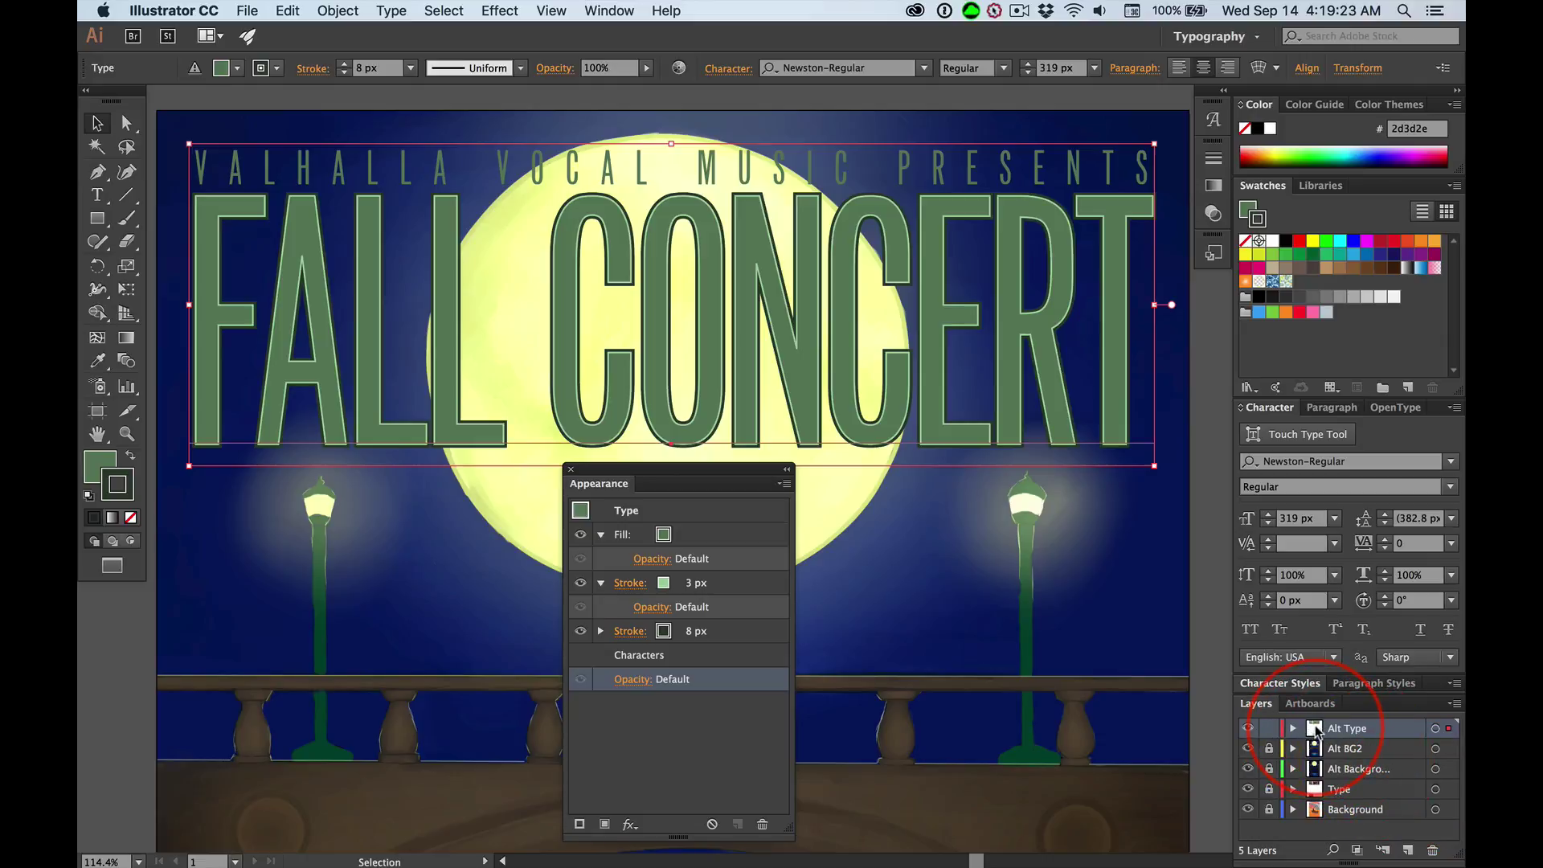
# - Duplicate the Alt Type layer and hide the original Alt Type layer
pyautogui.moveTo(1315, 729); pyautogui.dragTo(1408, 852)
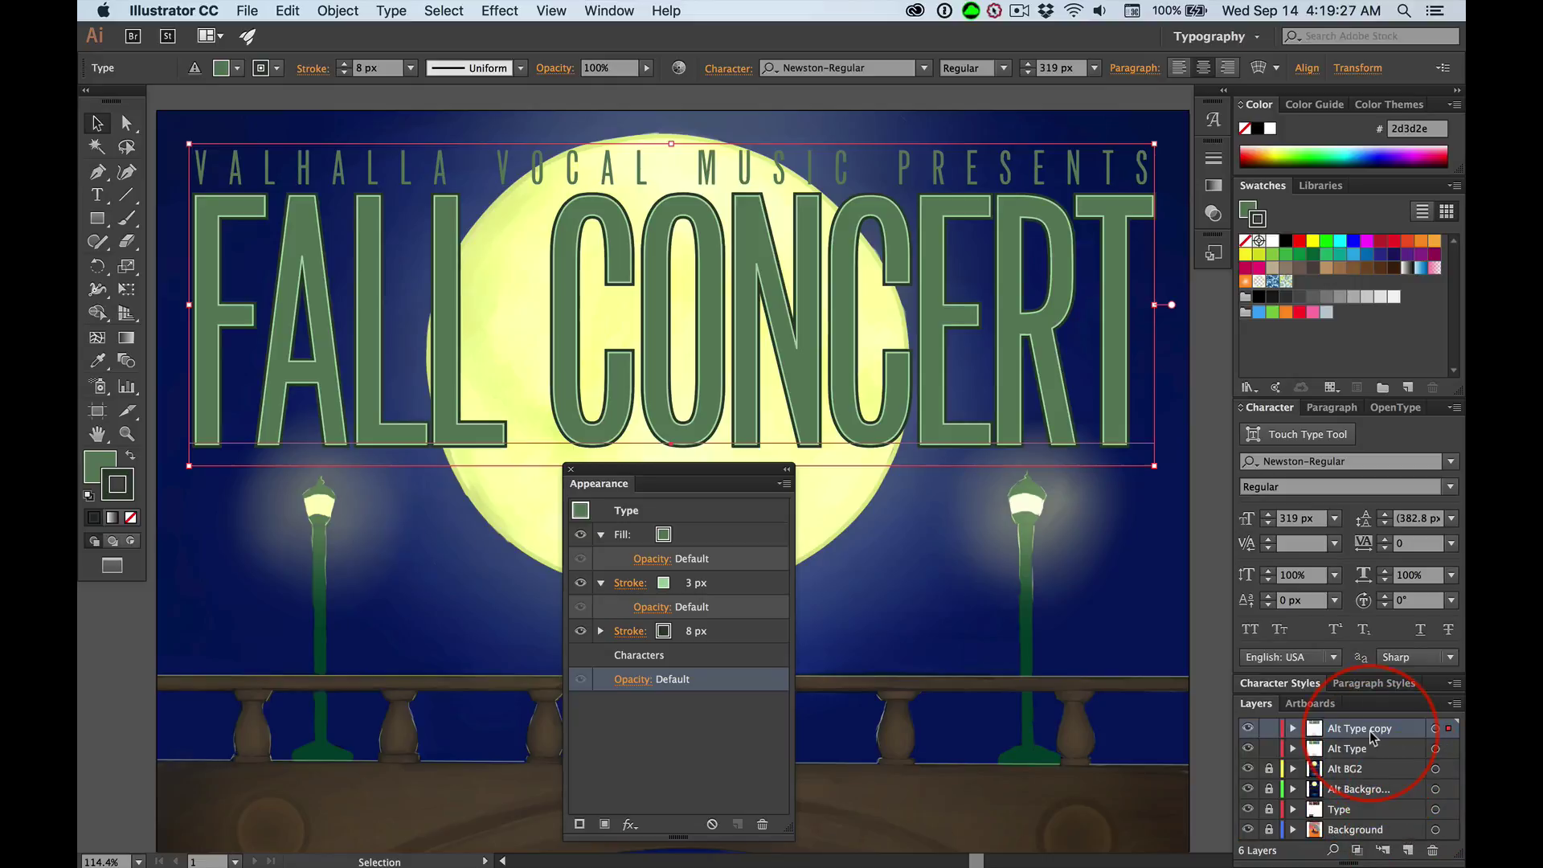
pyautogui.click(1246, 748)
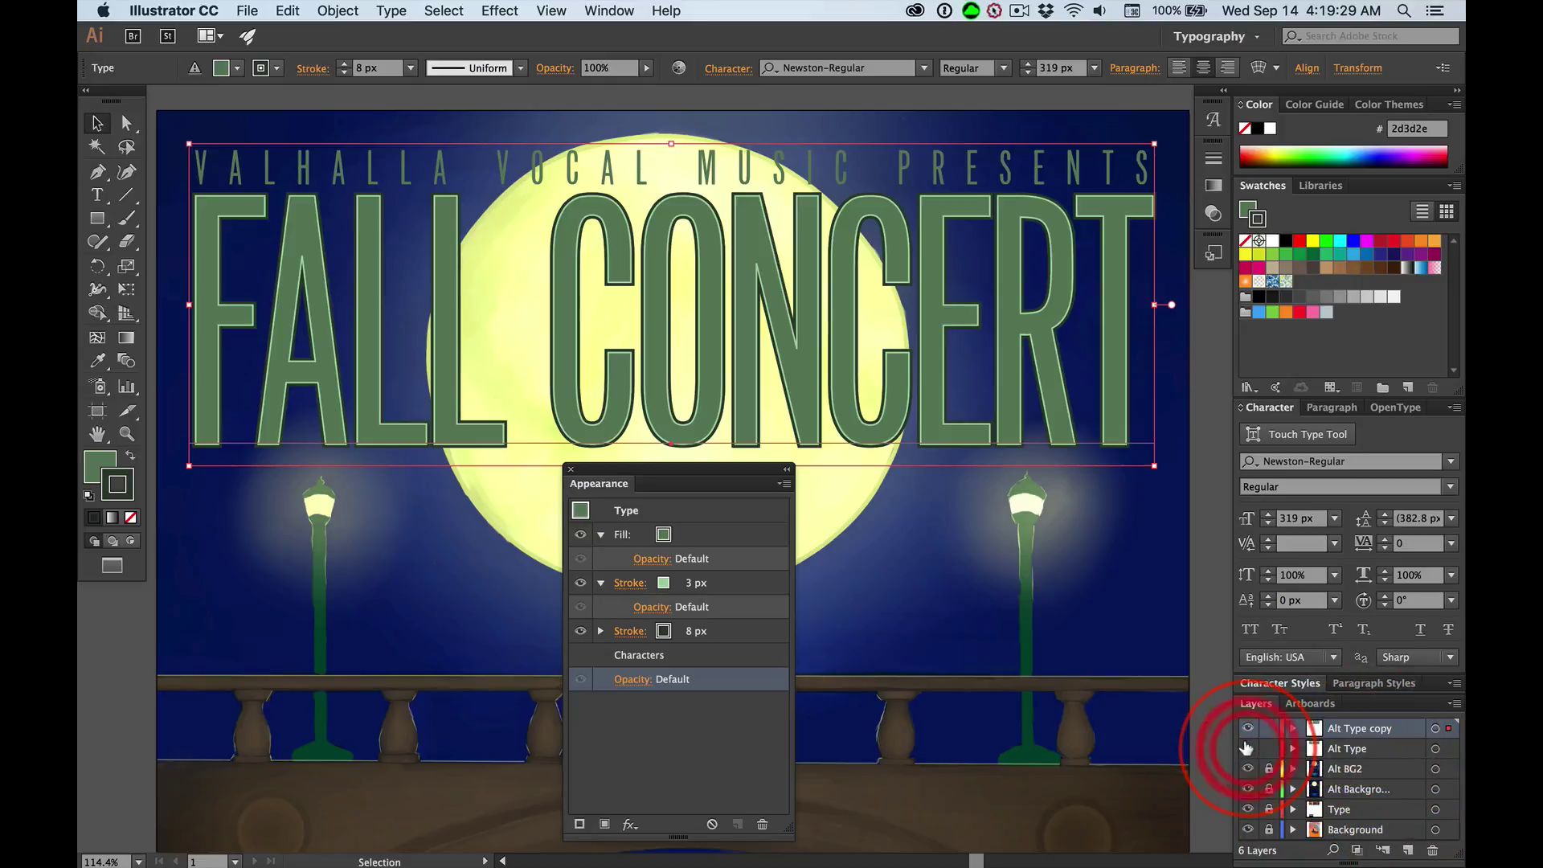
# - Remove the green fill, the 3 px stroke and the 8 px stroke from the FALL CONCERT title's appearance
pyautogui.click(696, 537)
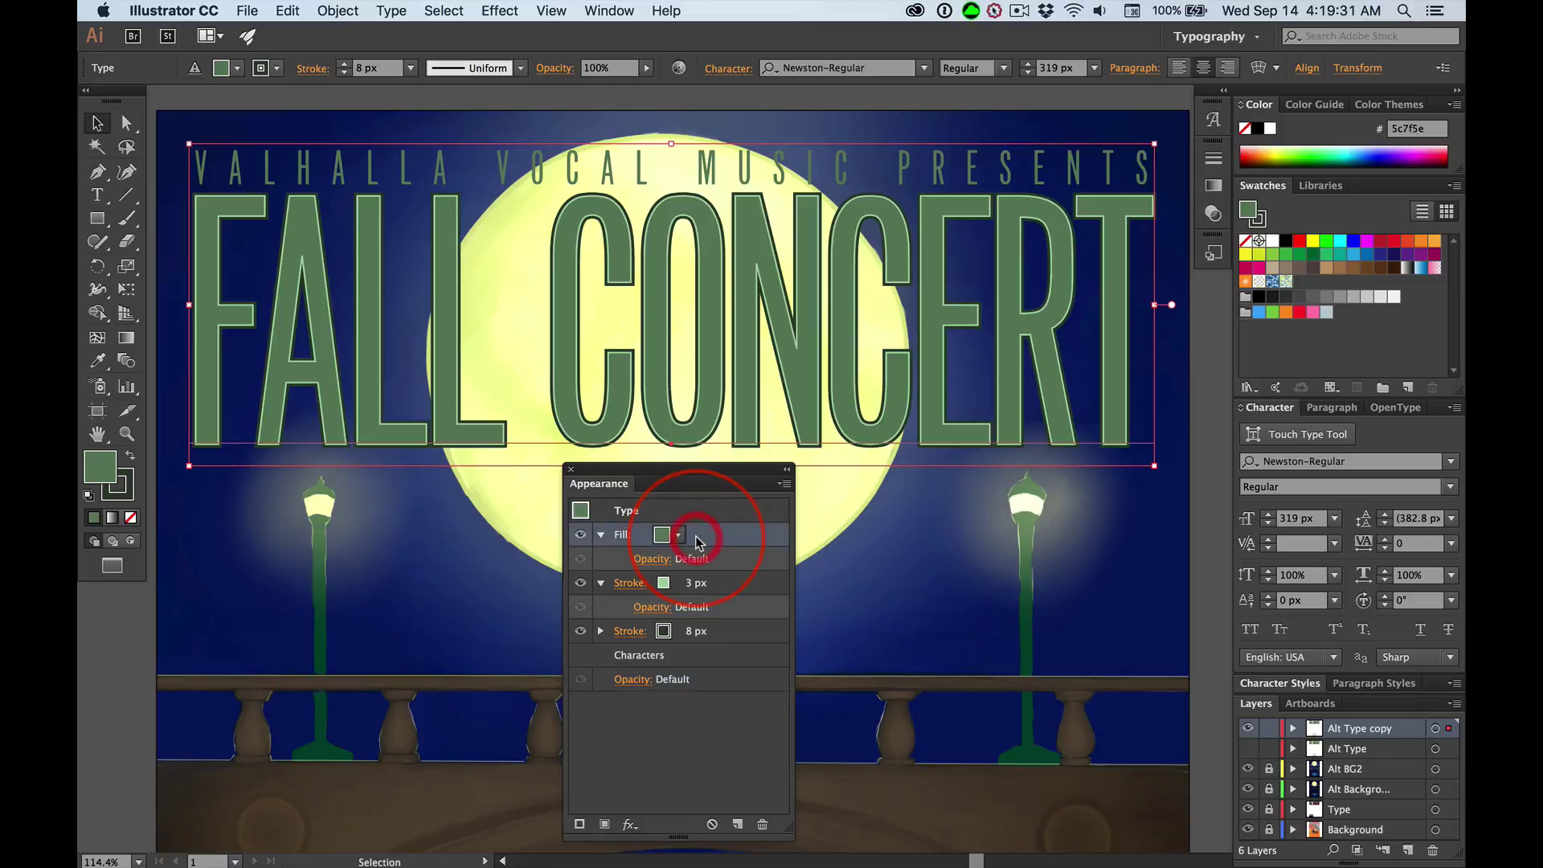
pyautogui.click(622, 534)
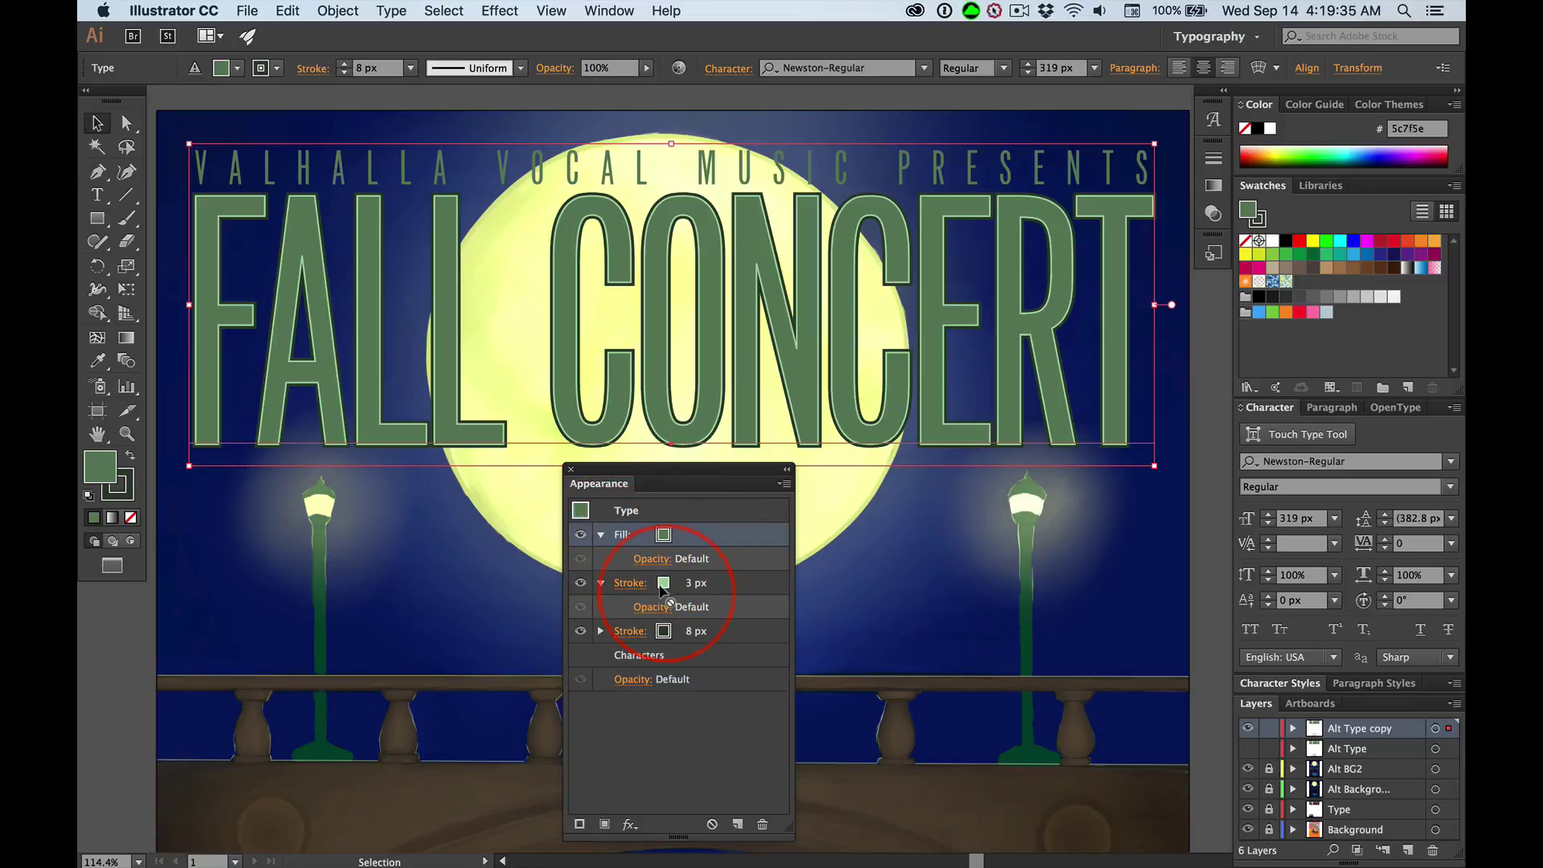
pyautogui.click(762, 824)
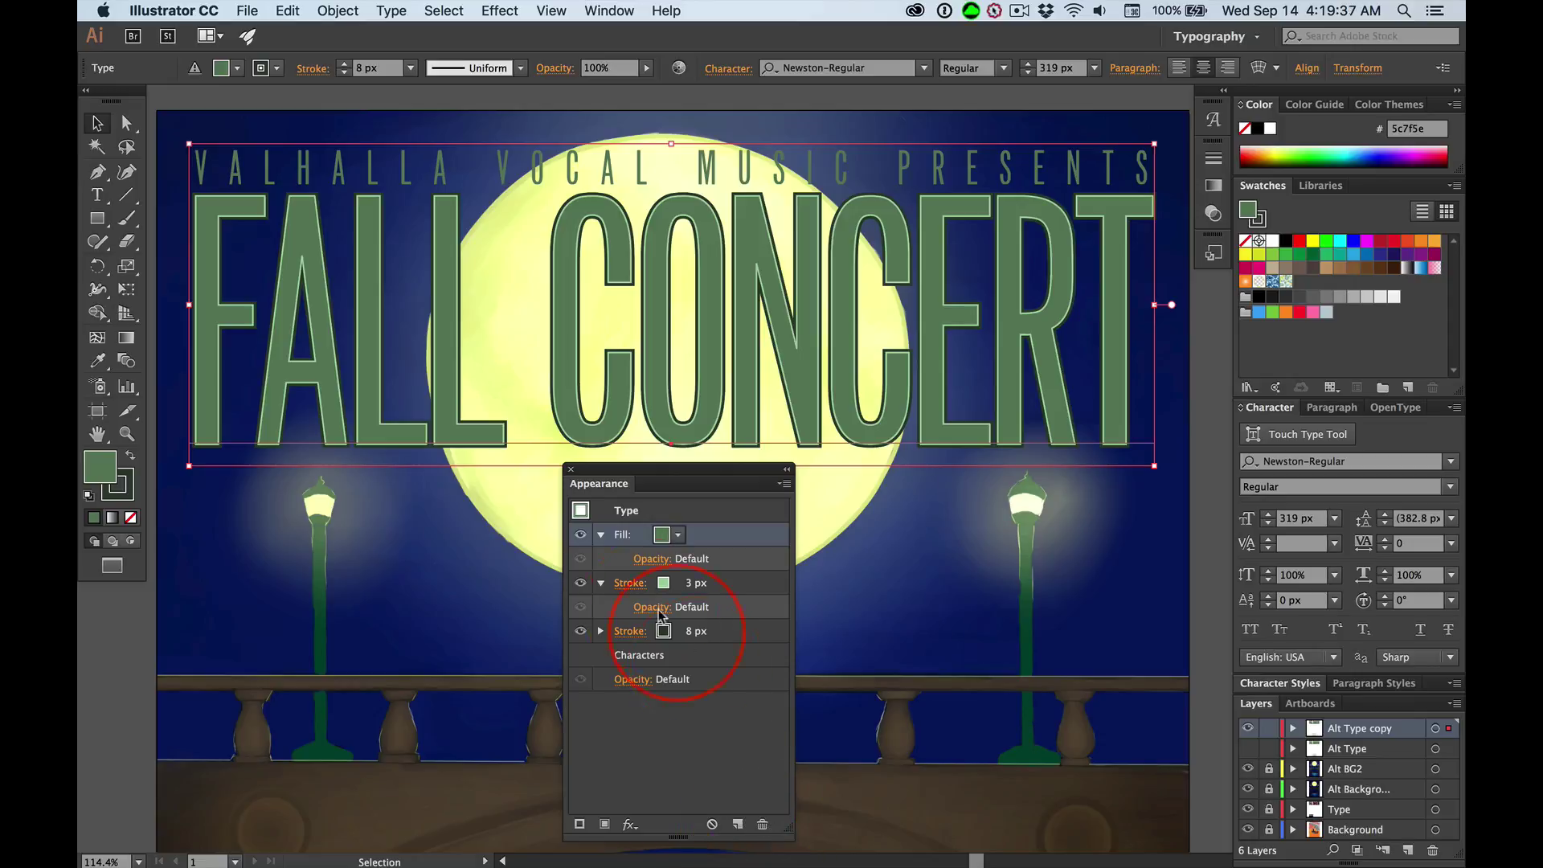
pyautogui.click(634, 548)
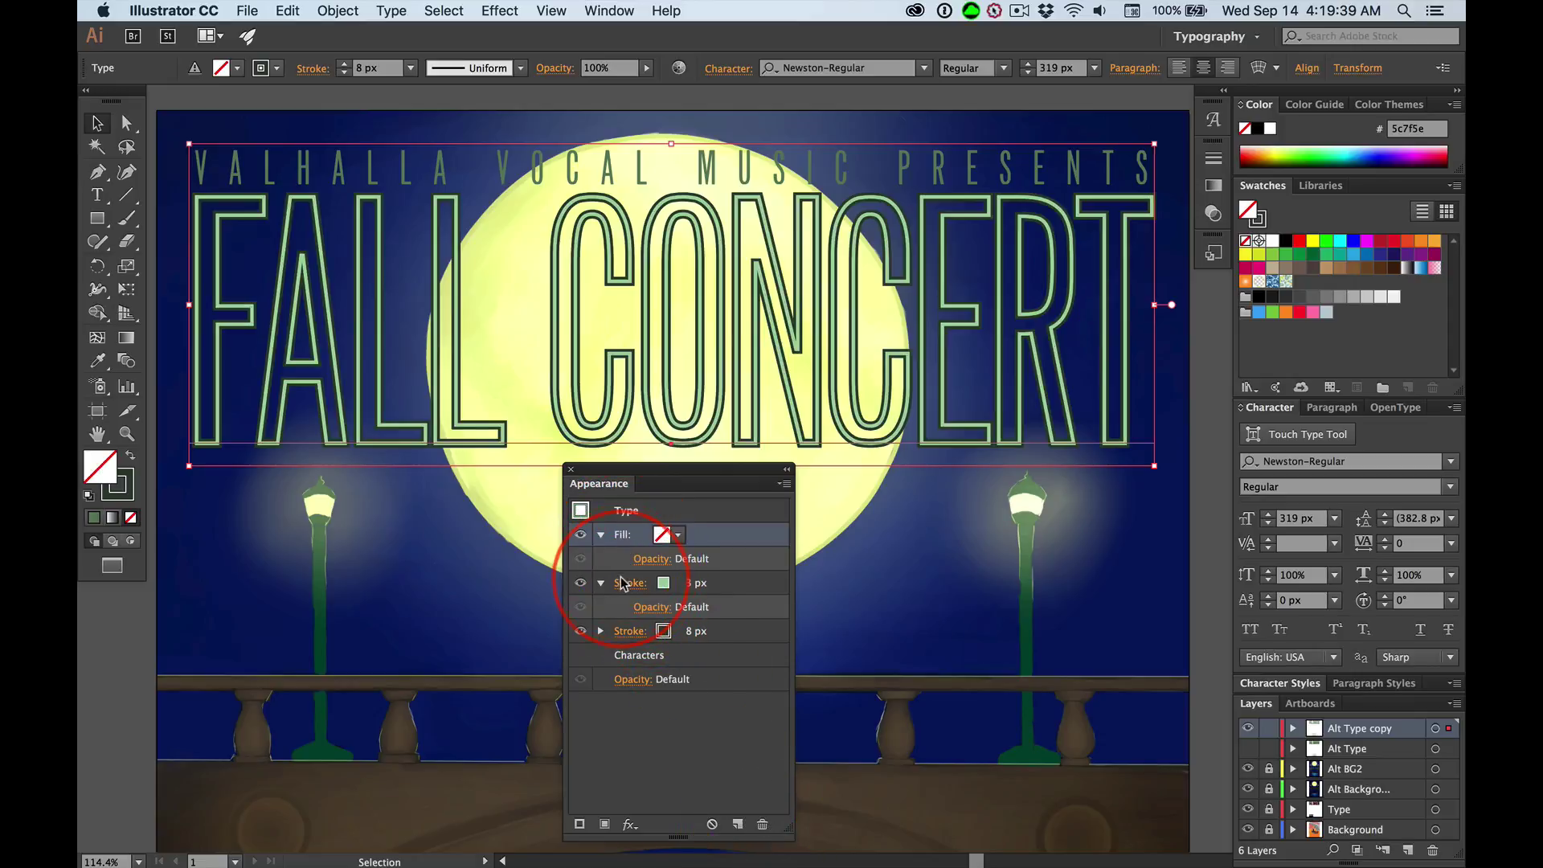
pyautogui.click(629, 591)
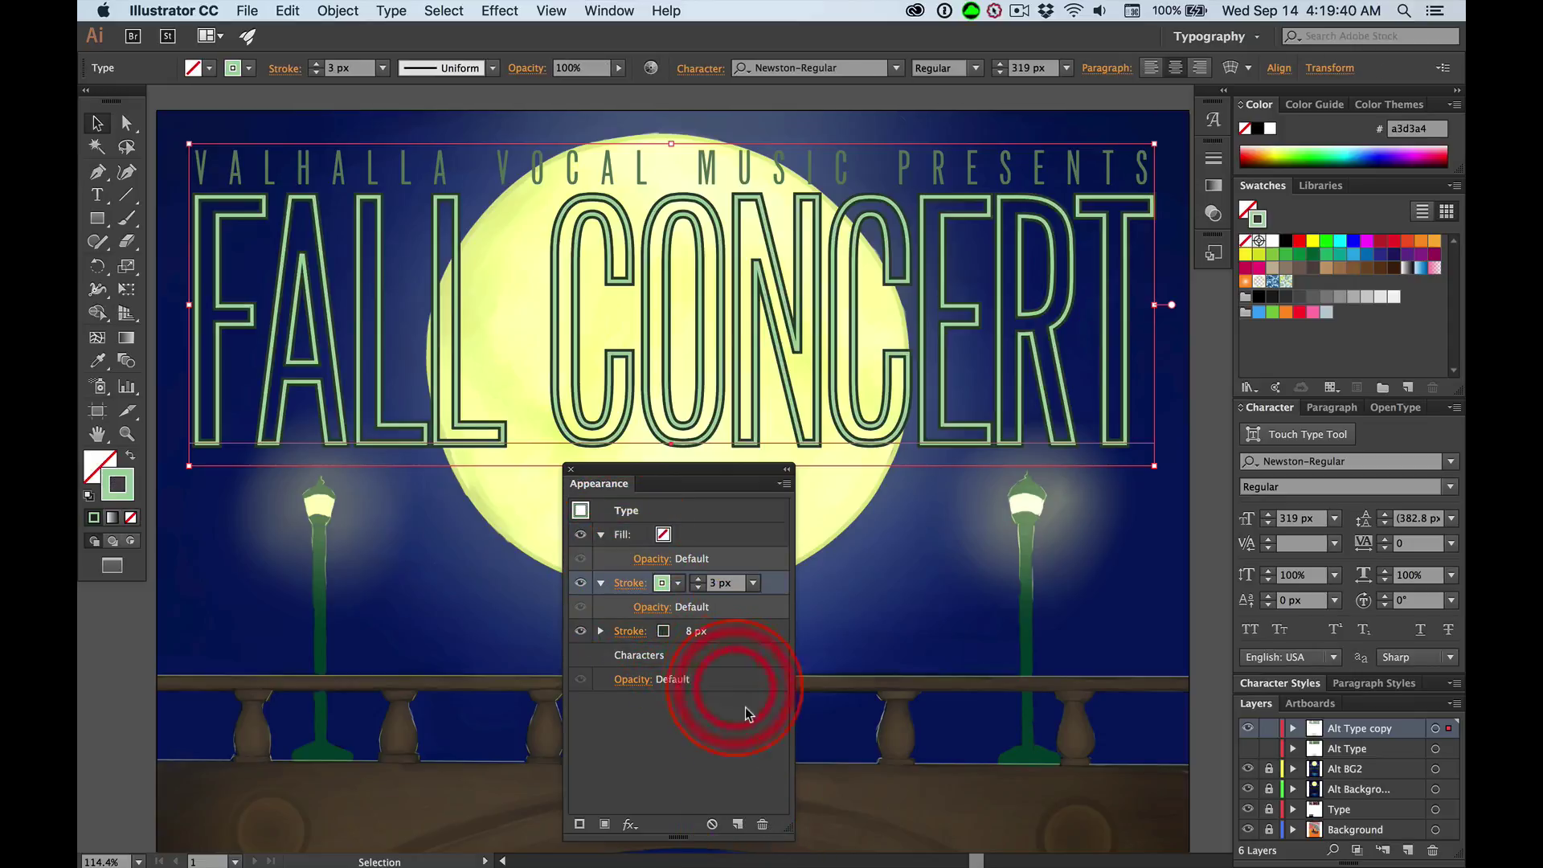
pyautogui.click(762, 826)
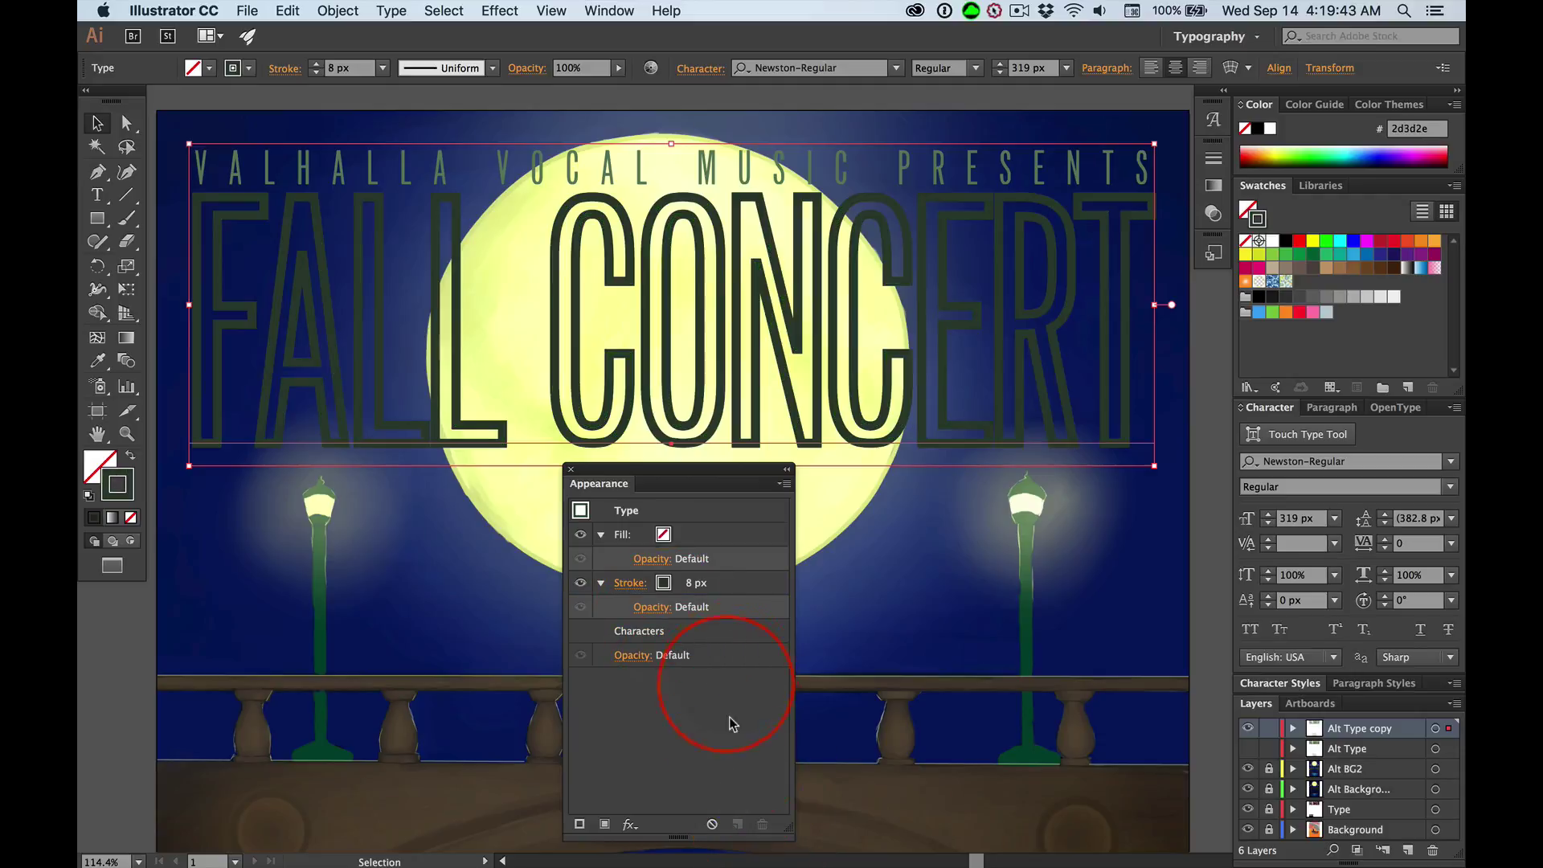
pyautogui.click(629, 583)
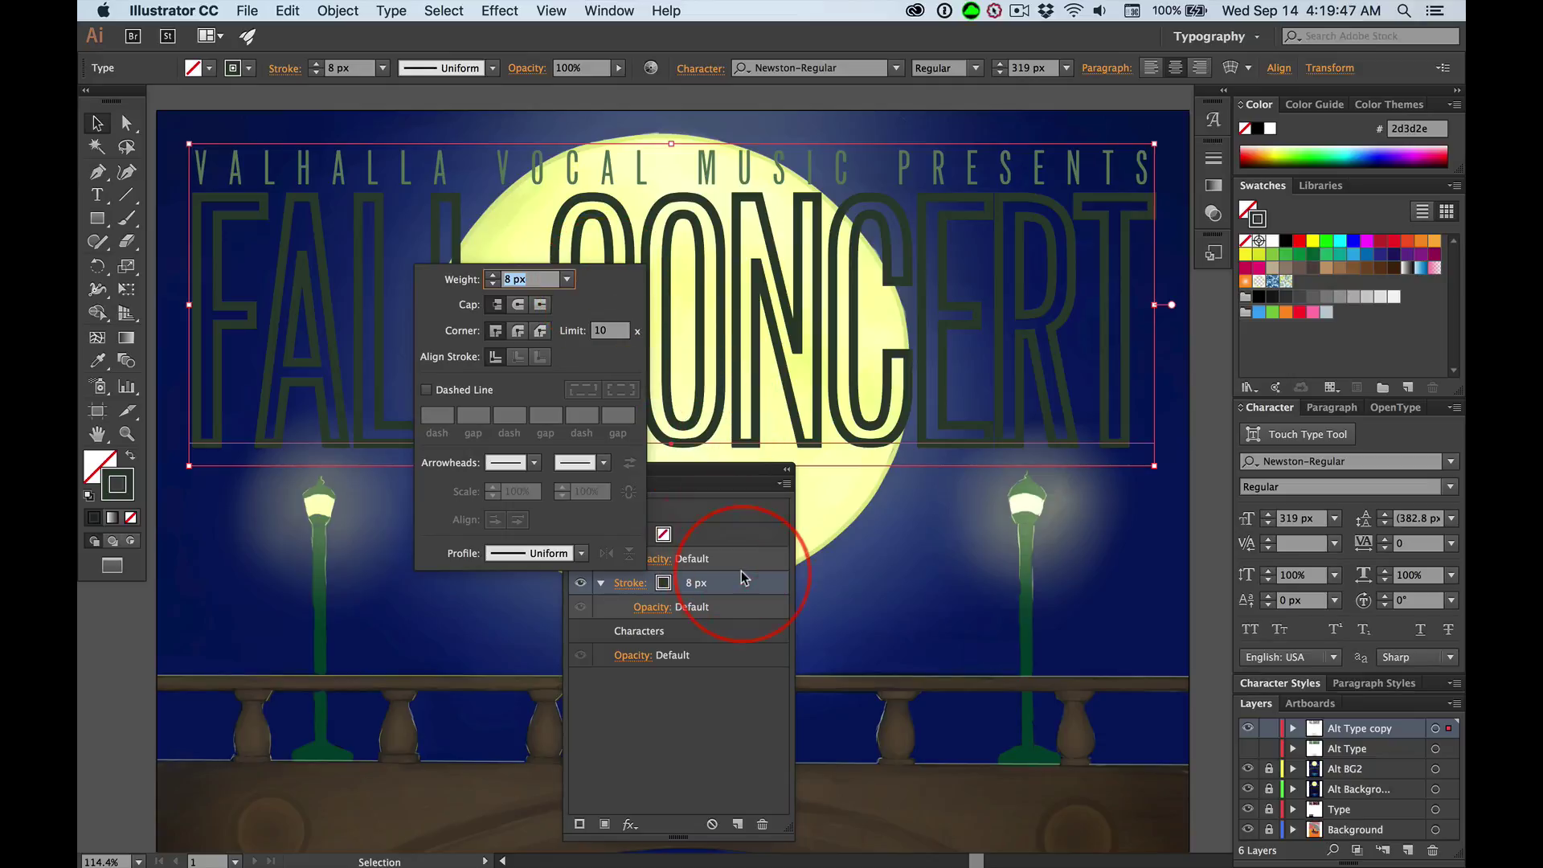
pyautogui.click(734, 539)
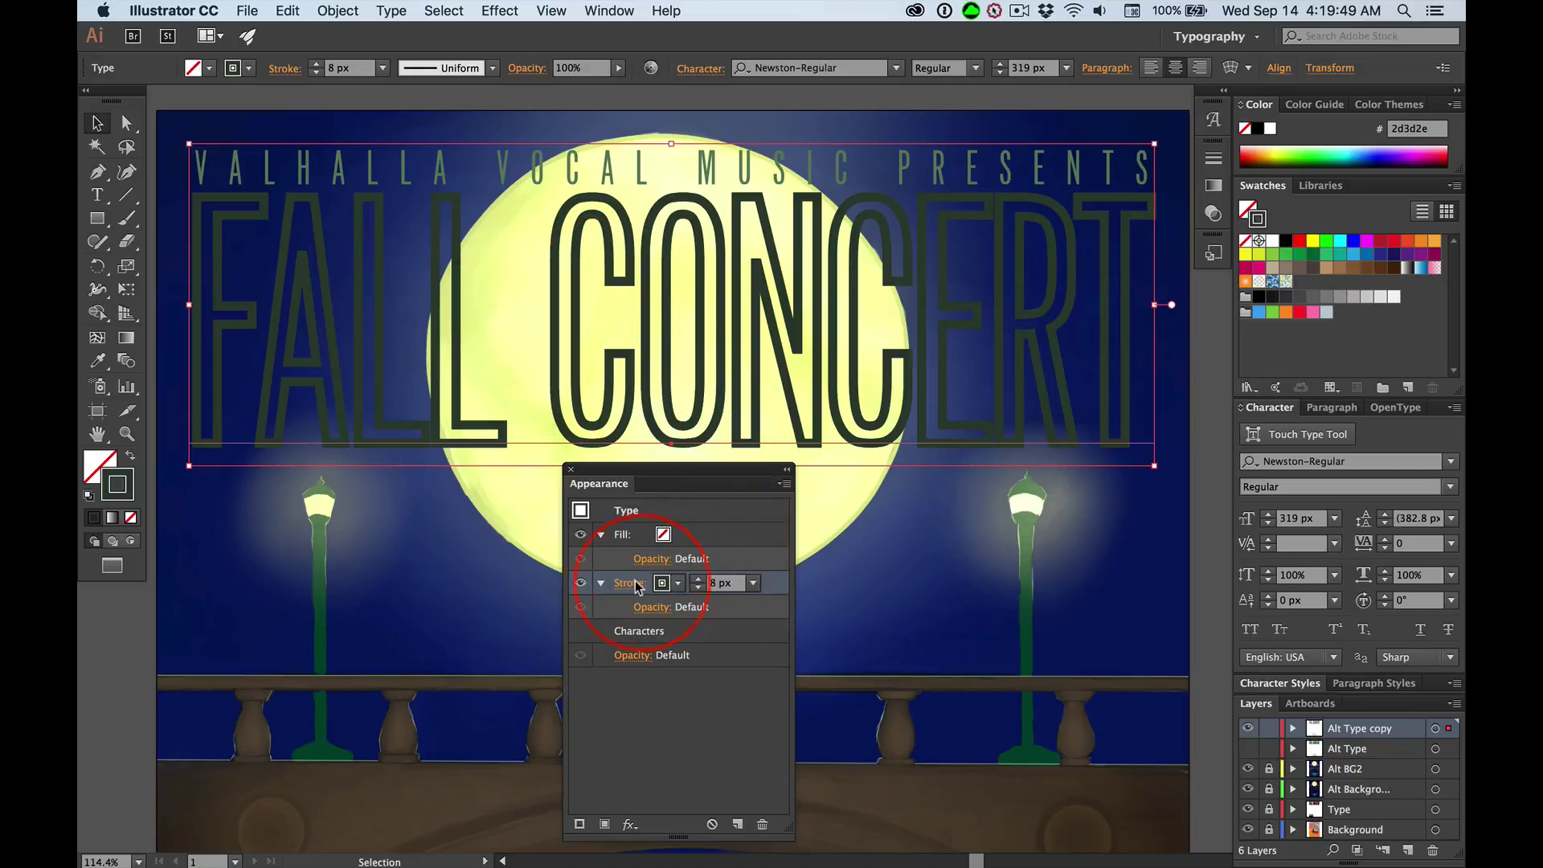
pyautogui.click(763, 826)
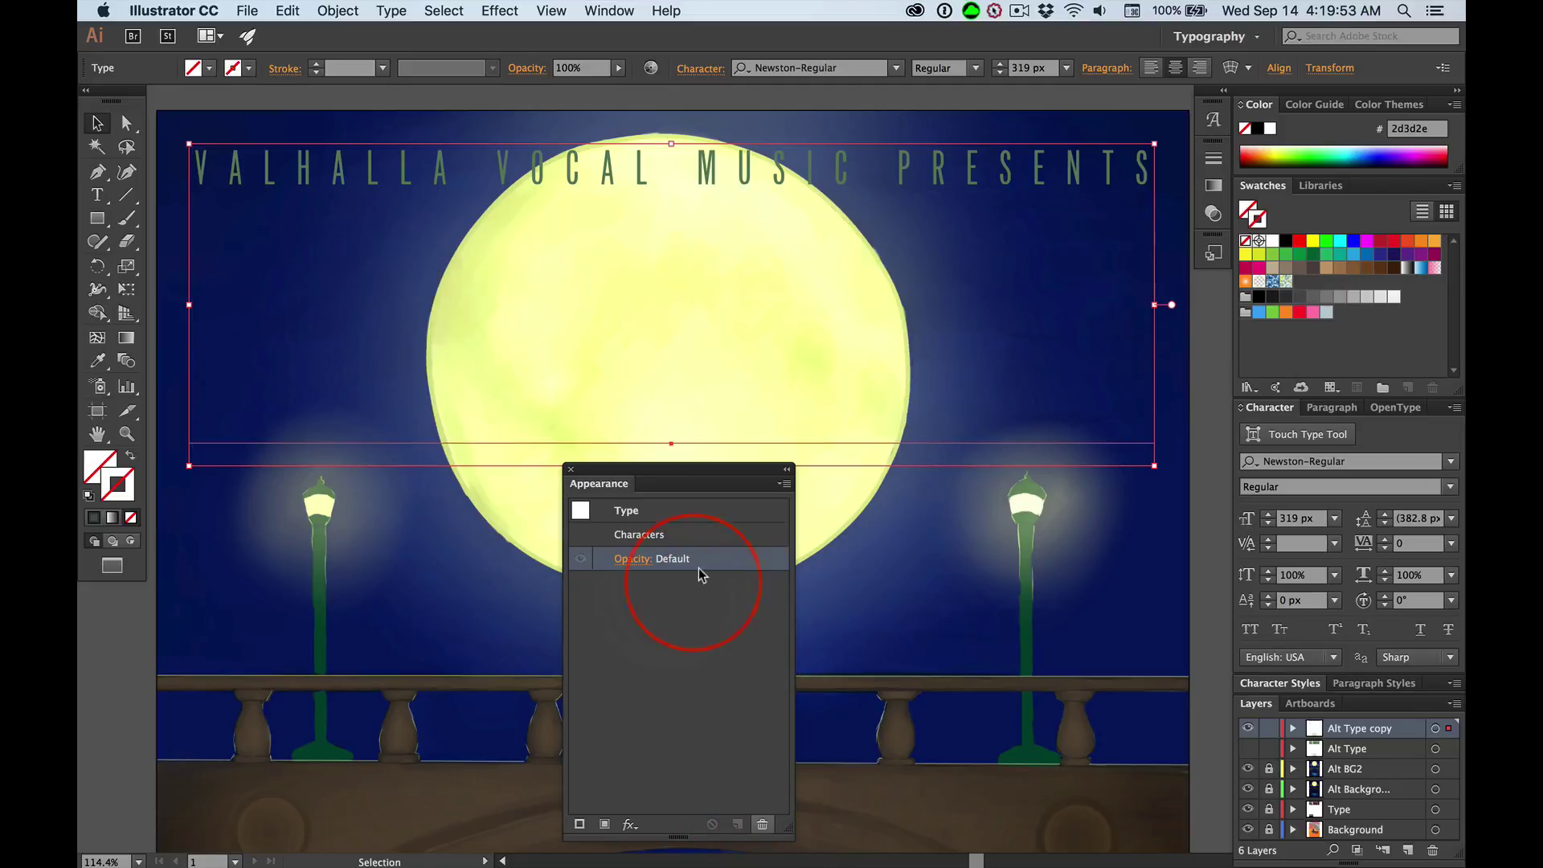
# - Fill the FALL CONCERT title's characters with the green 5c7f5e
pyautogui.doubleClick(104, 462)
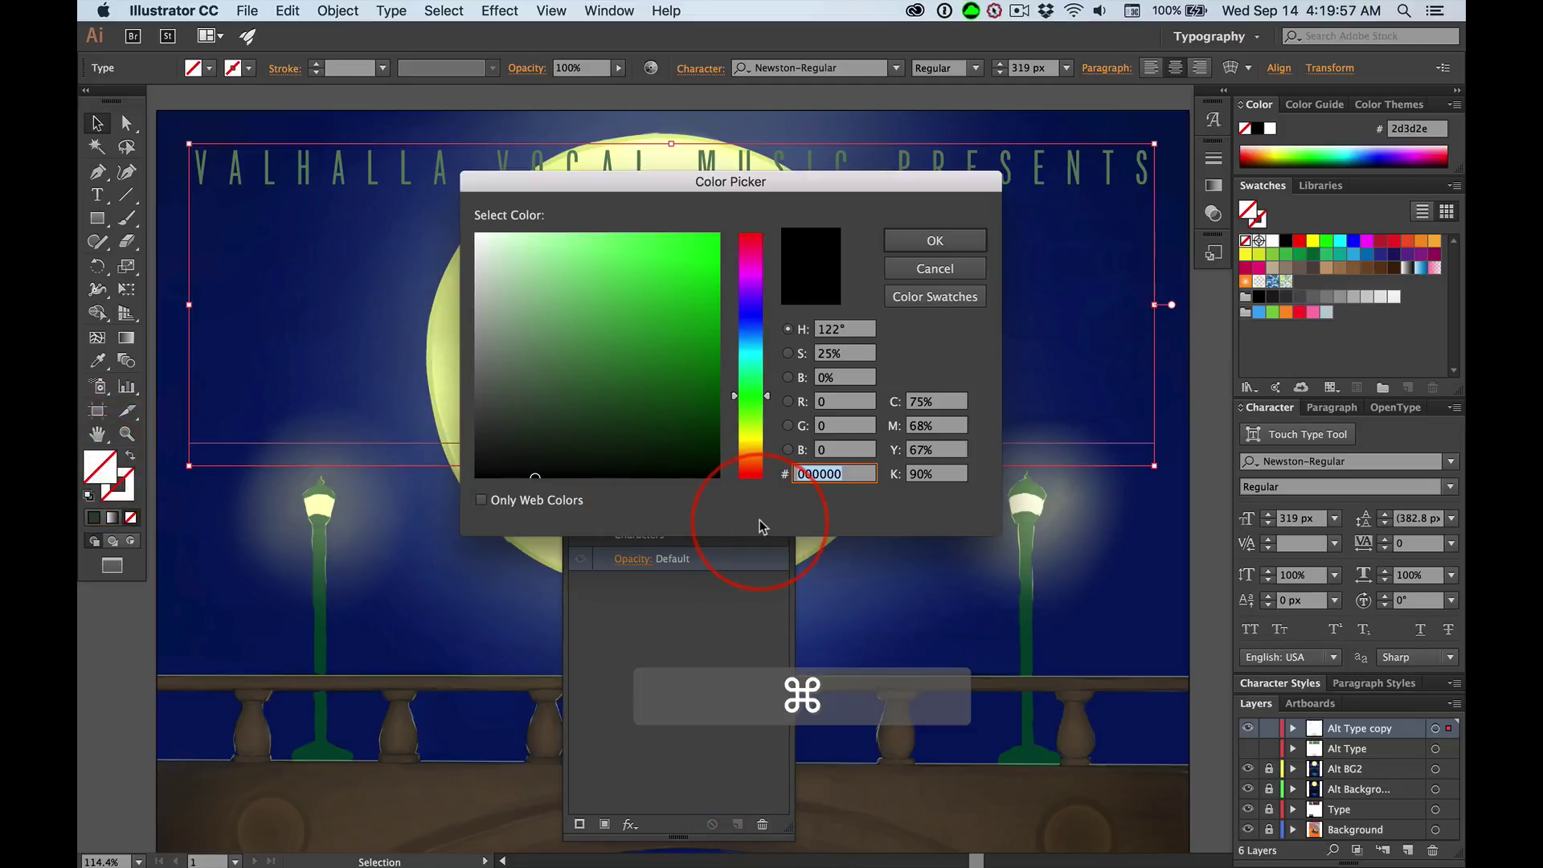
pyautogui.write('5c7f5e')
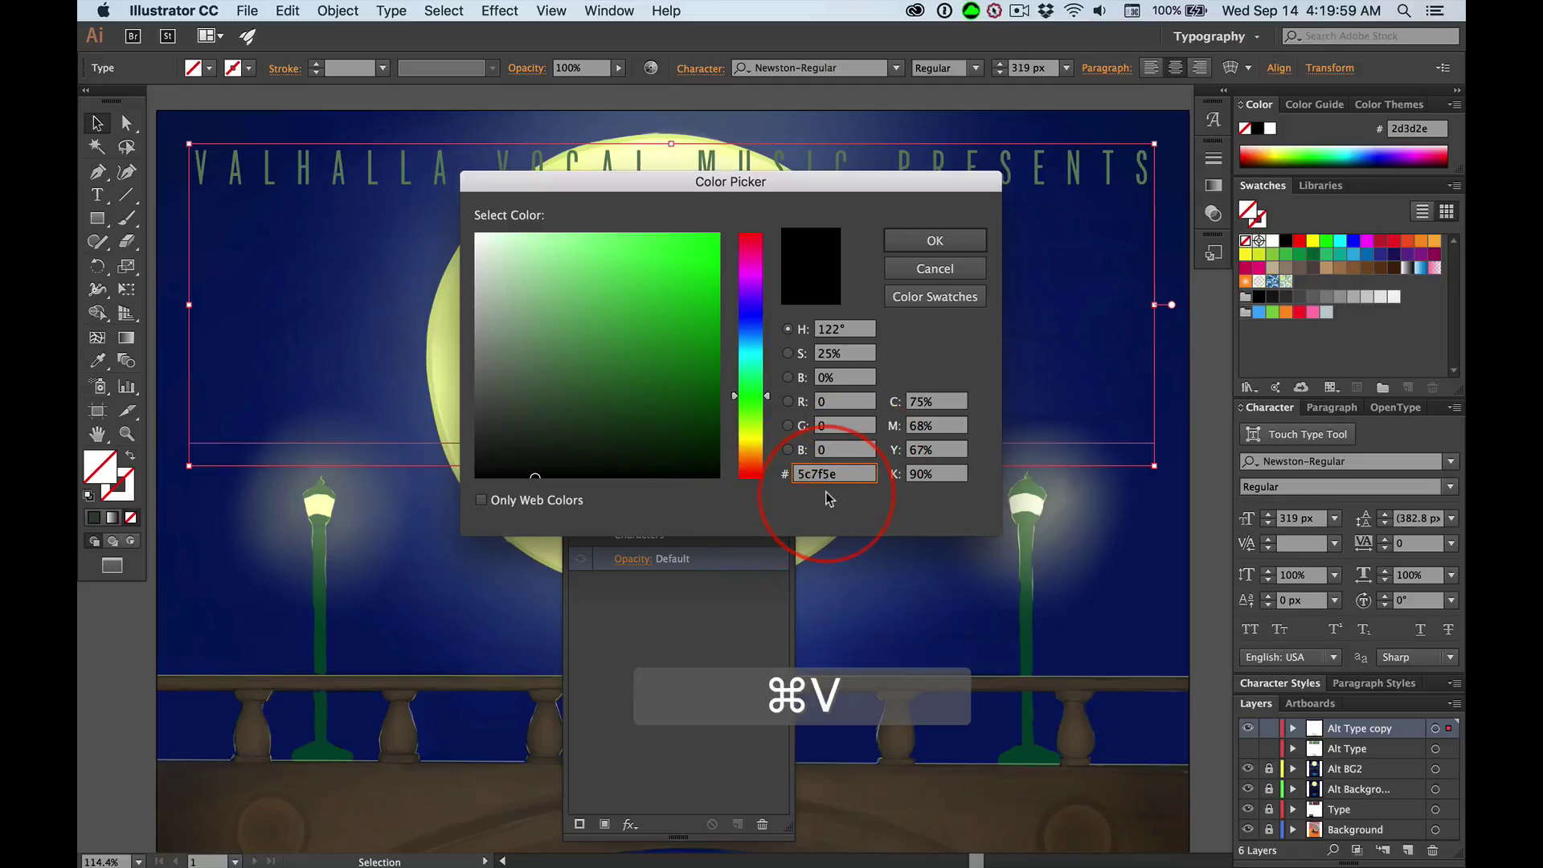
pyautogui.press('Tab')
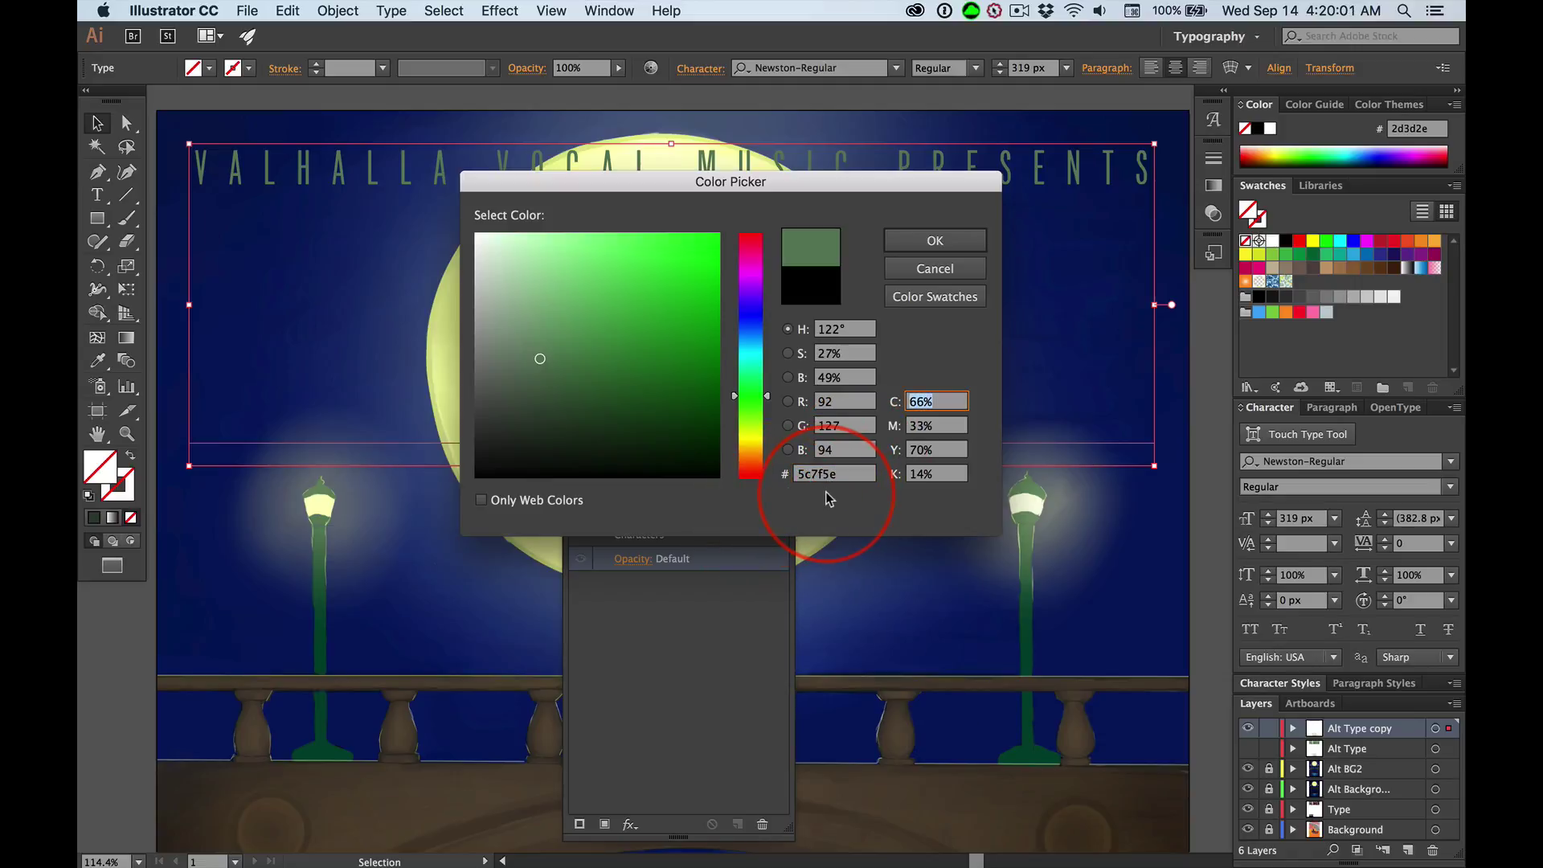
pyautogui.click(931, 239)
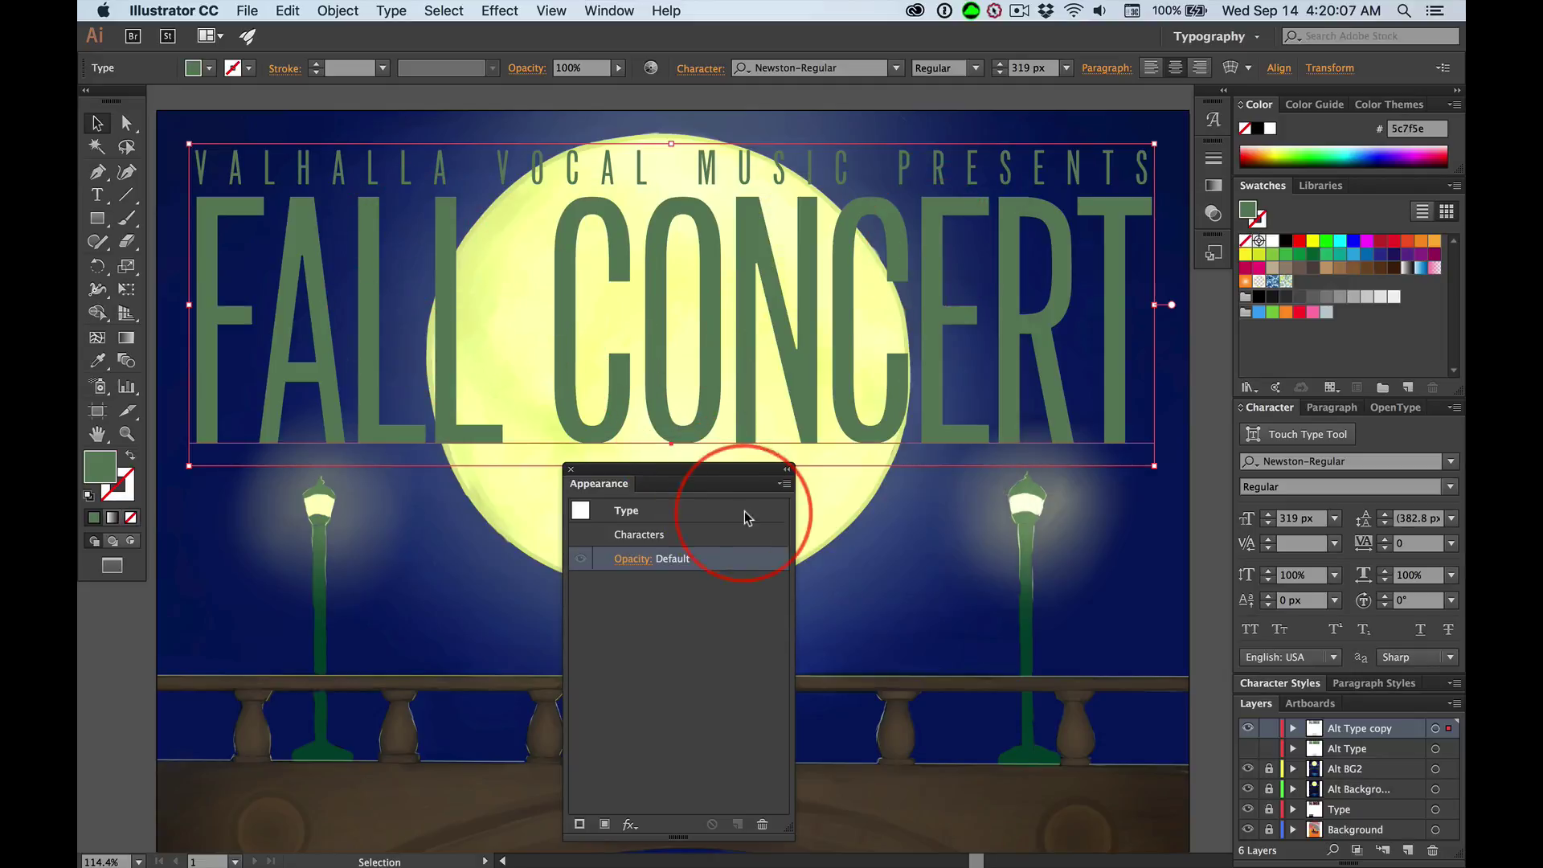
# - Inspect the character-level fill and stroke of the FALL CONCERT title, and deselect the text
pyautogui.click(641, 536)
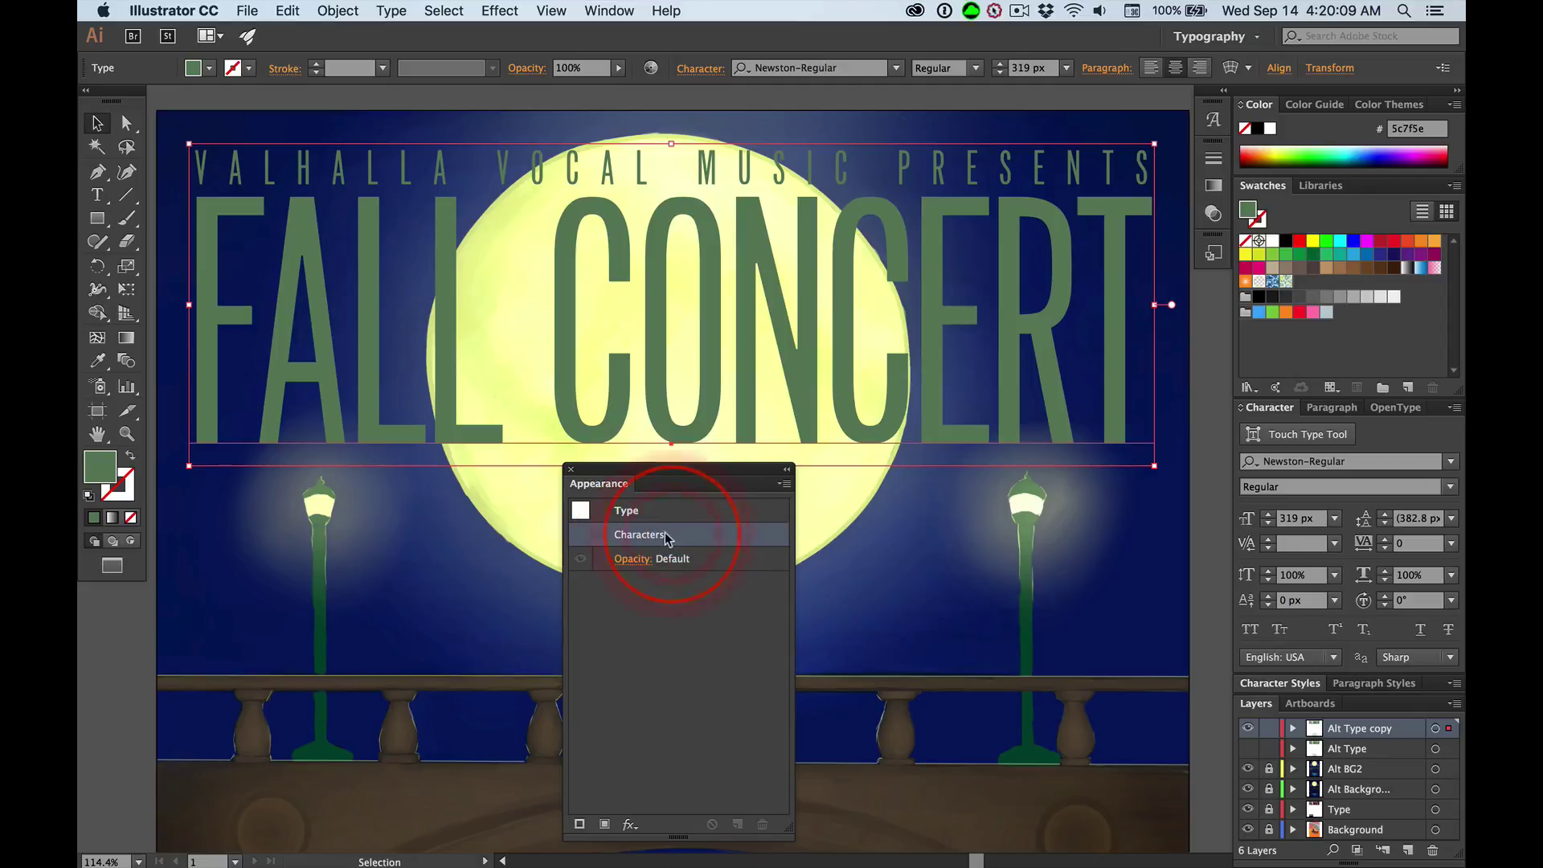
pyautogui.doubleClick(633, 533)
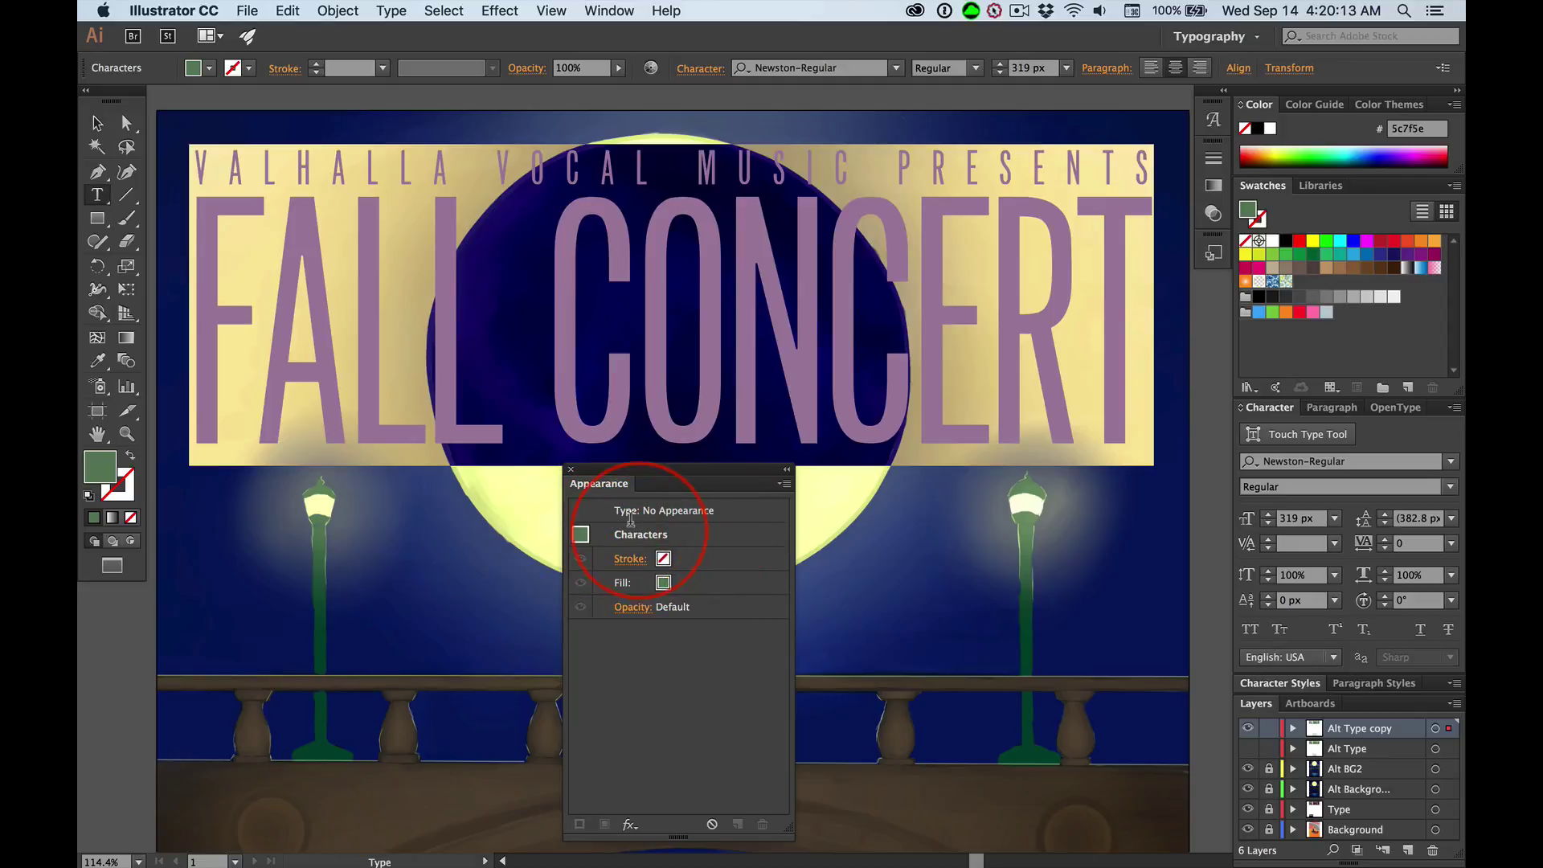
pyautogui.click(97, 123)
pyautogui.click(151, 773)
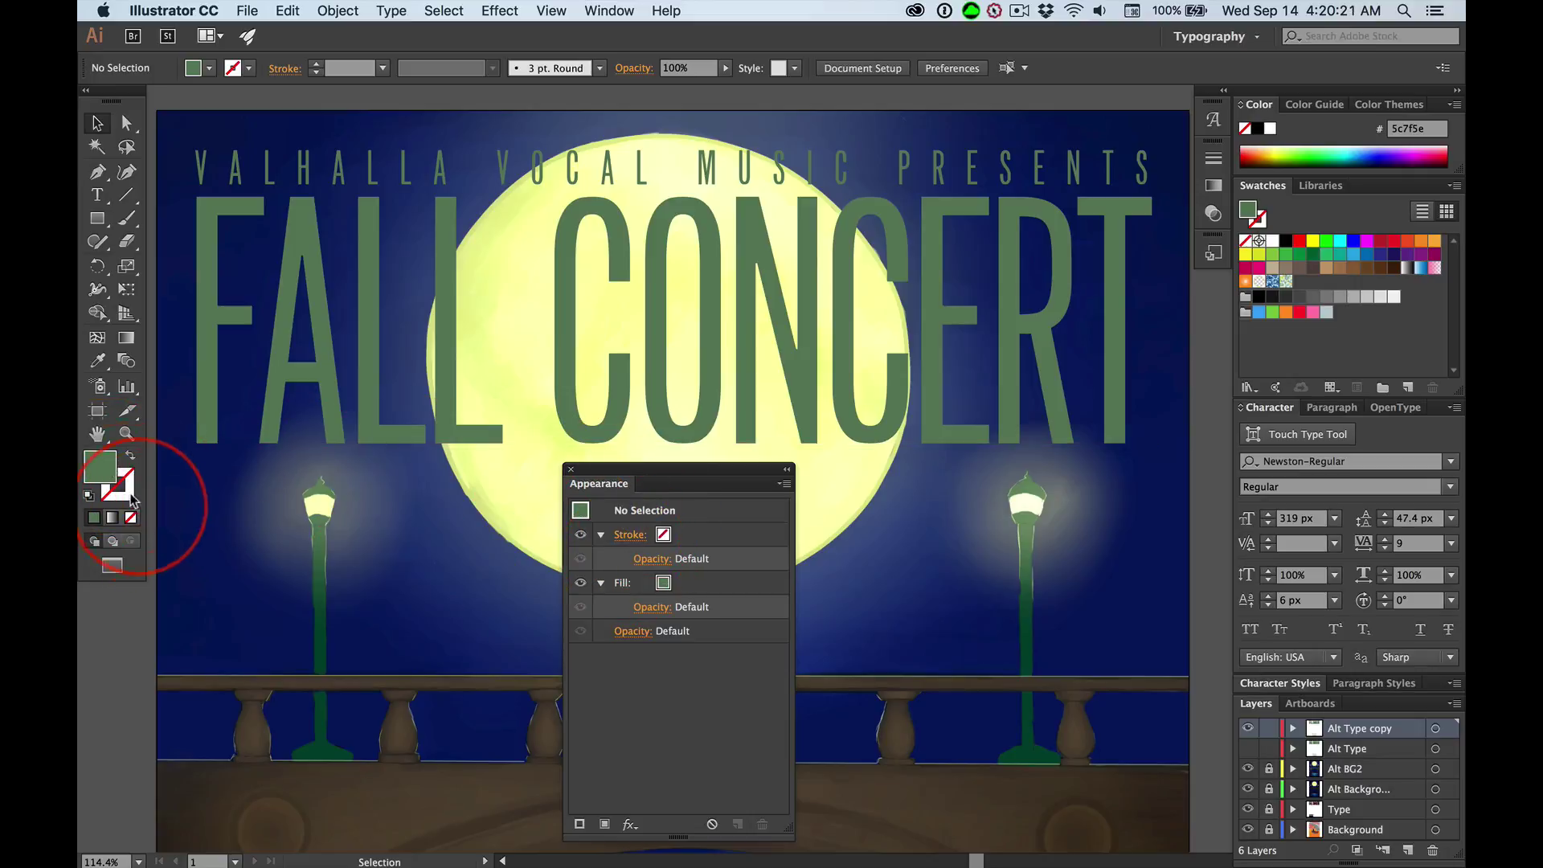
# - Select all the characters of the FALL CONCERT title and remove their character-level fill
pyautogui.click(369, 322)
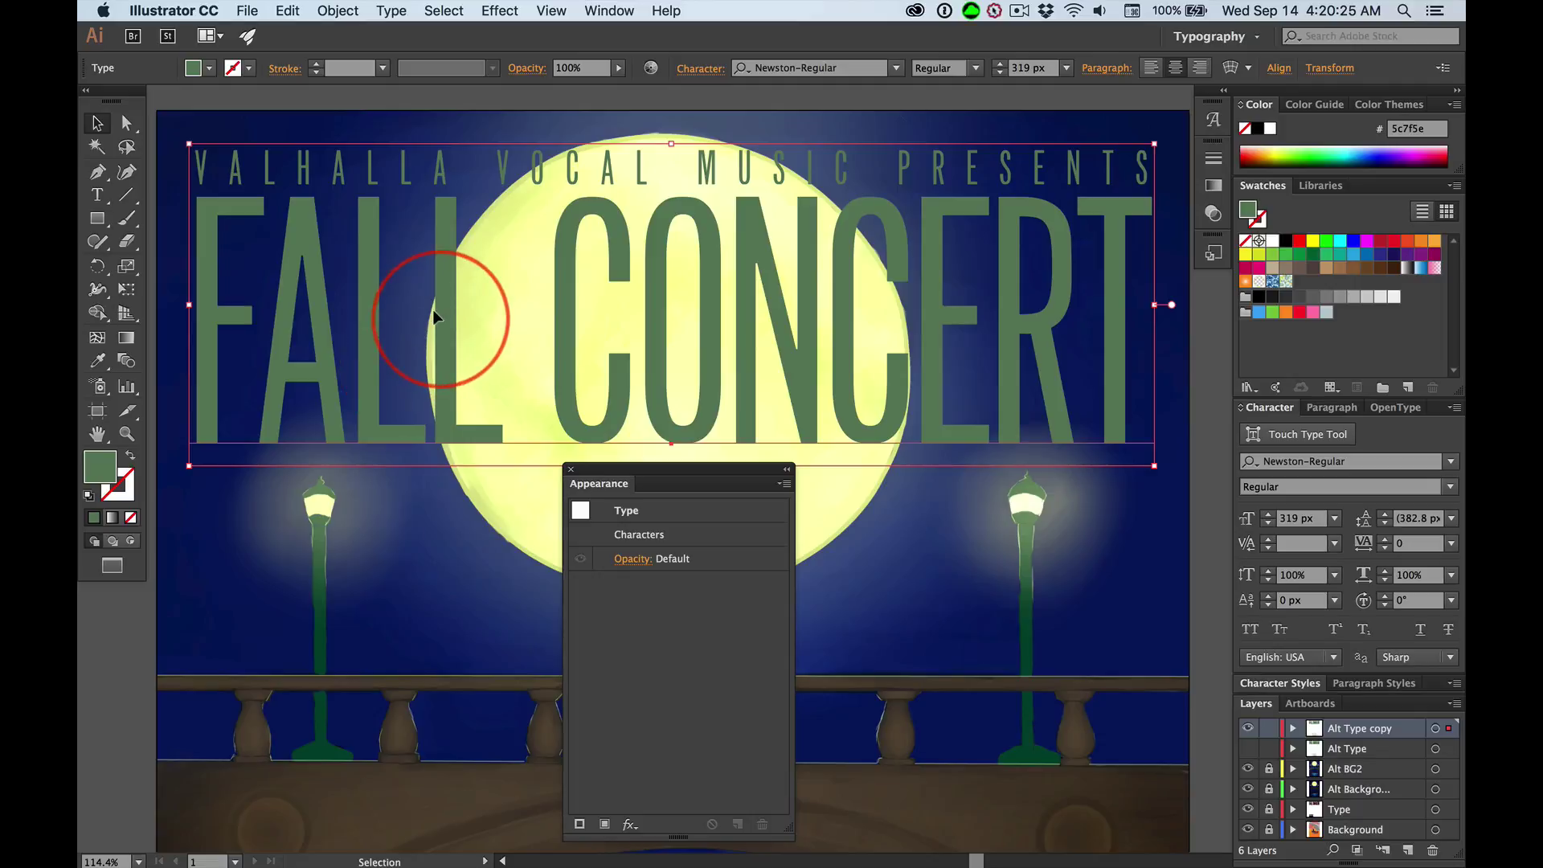
pyautogui.doubleClick(357, 321)
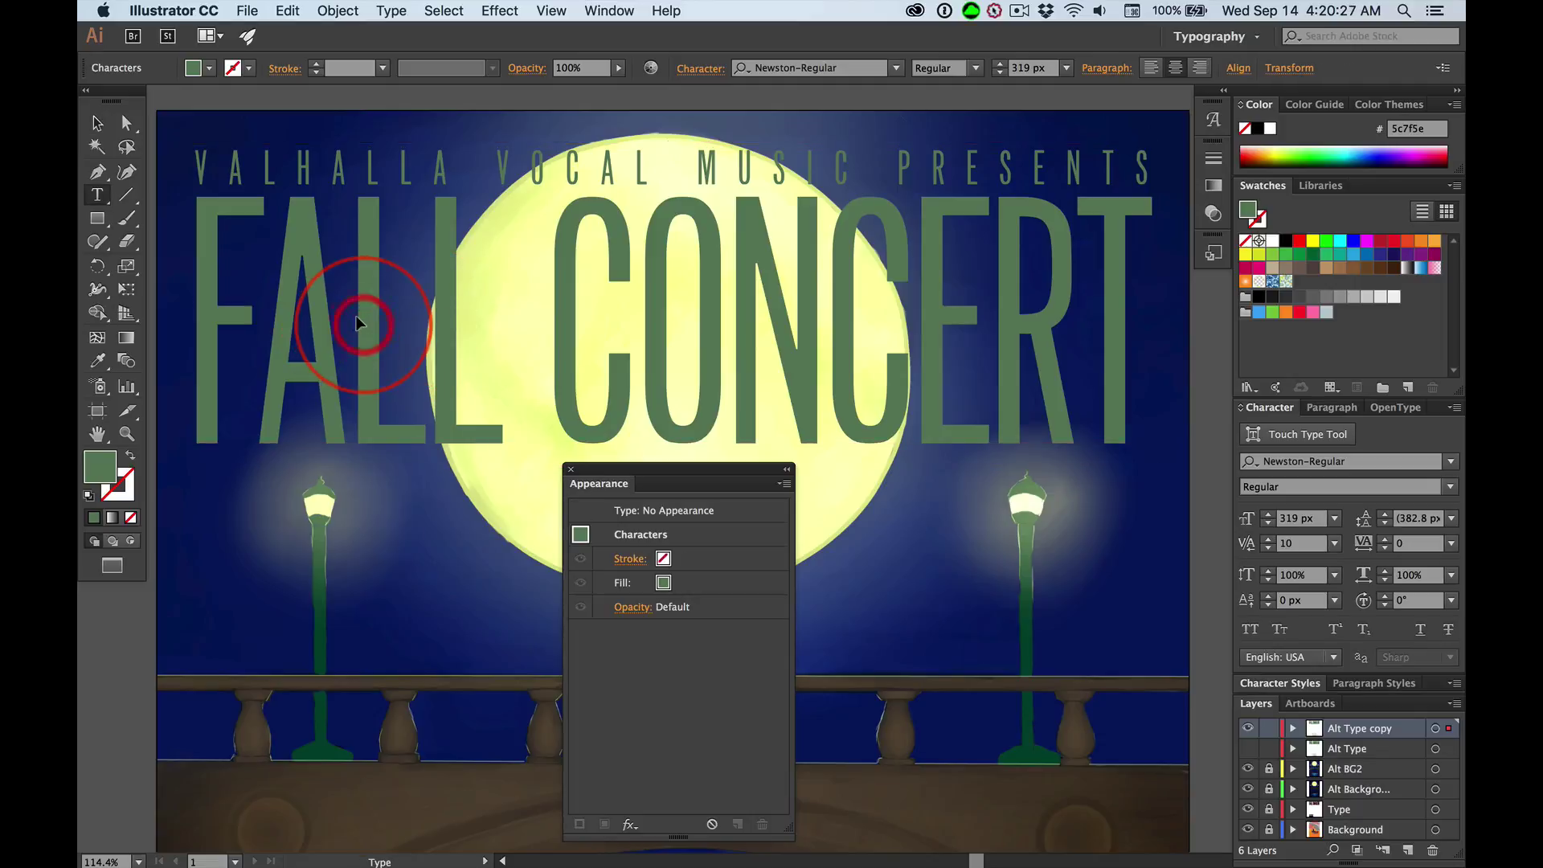
pyautogui.moveTo(336, 324); pyautogui.dragTo(789, 343)
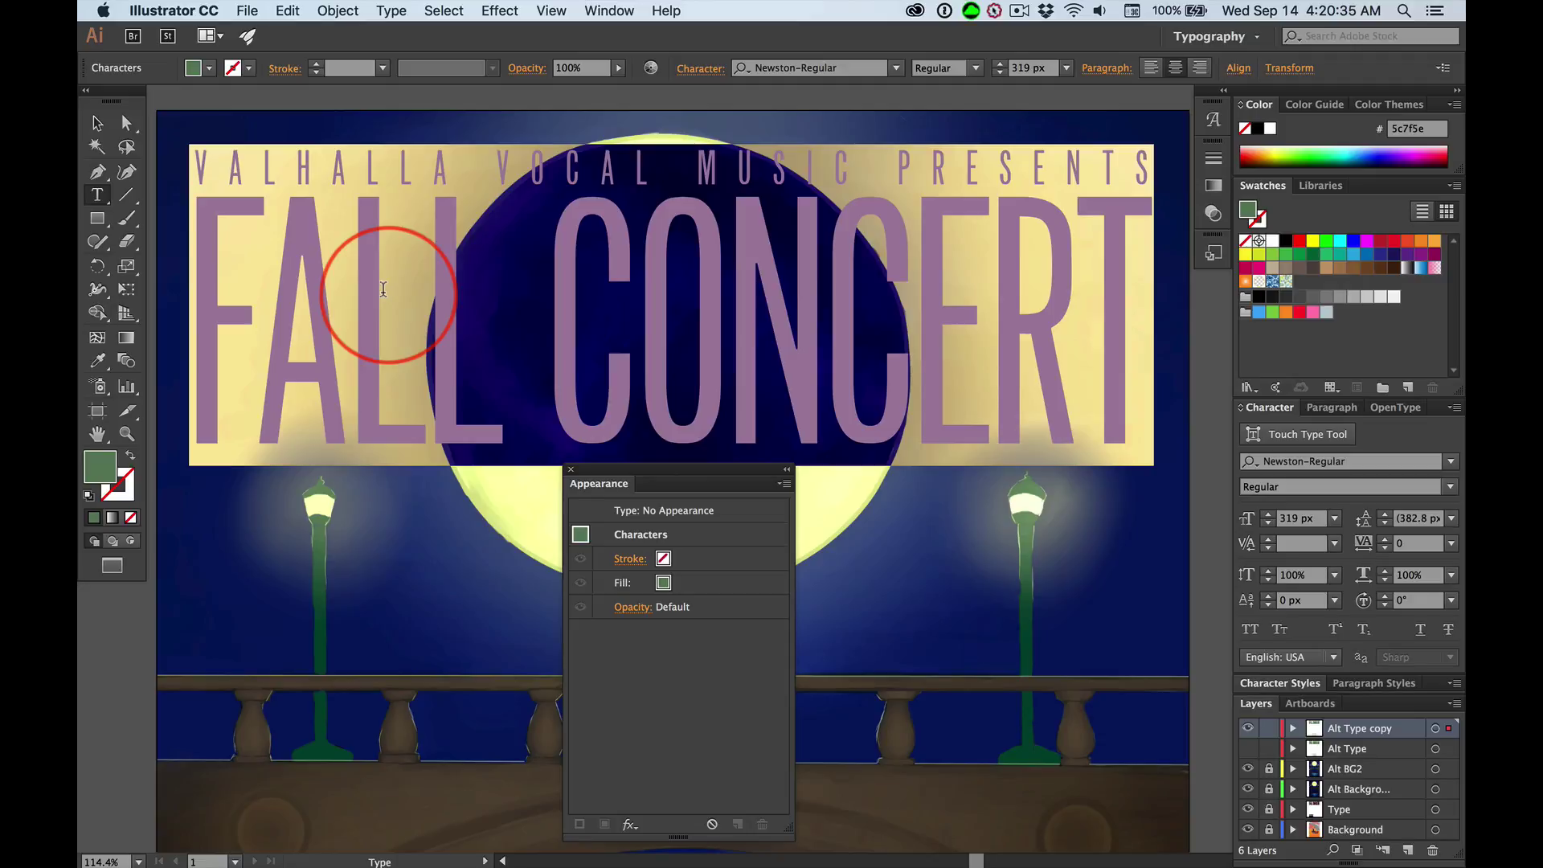
pyautogui.press('super')
pyautogui.press('super+h')
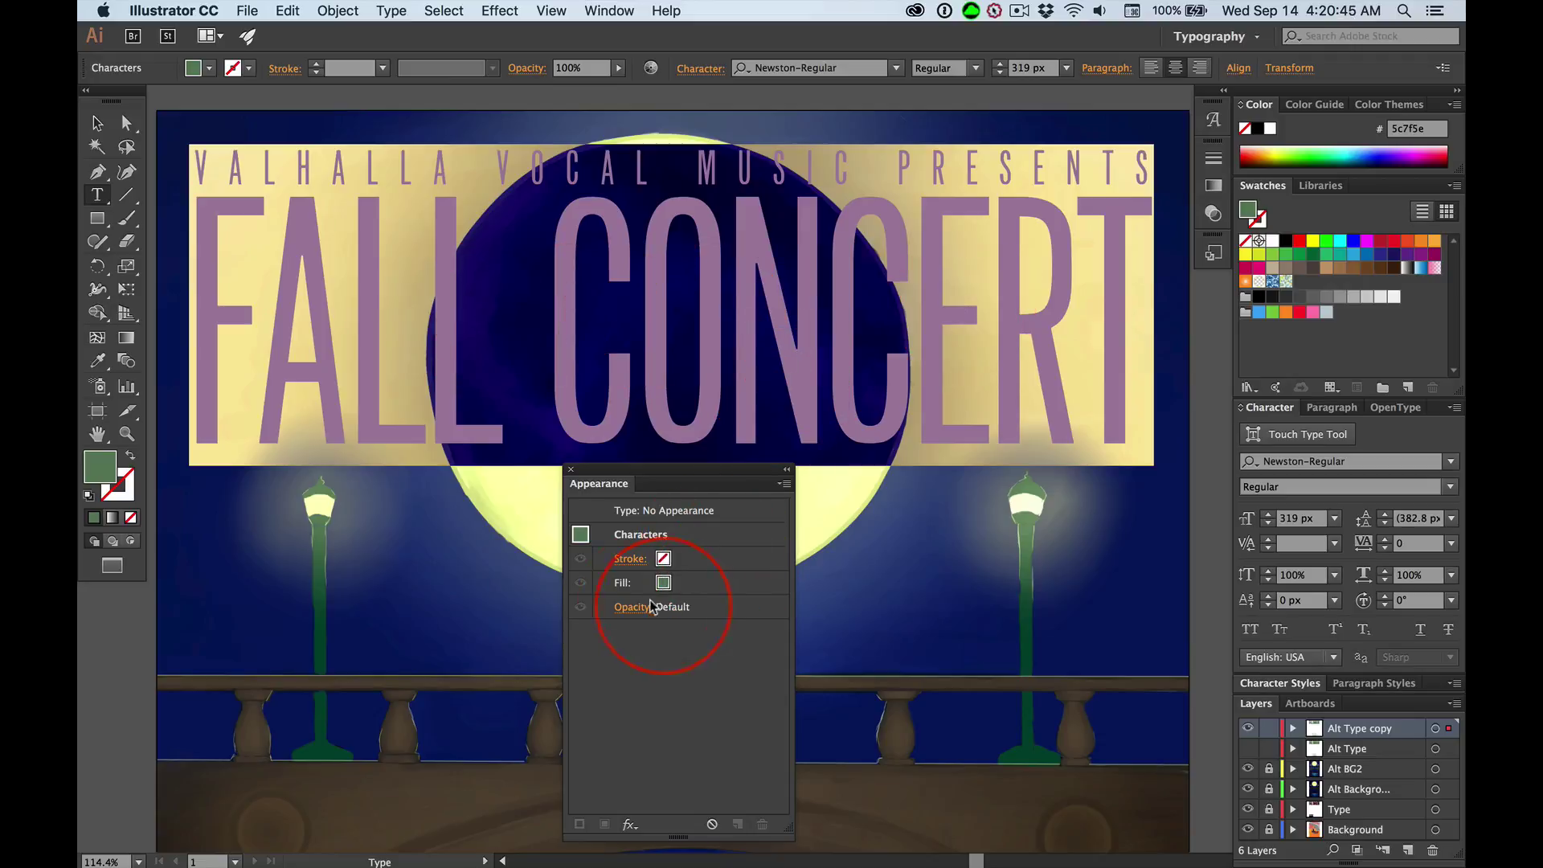
pyautogui.click(621, 585)
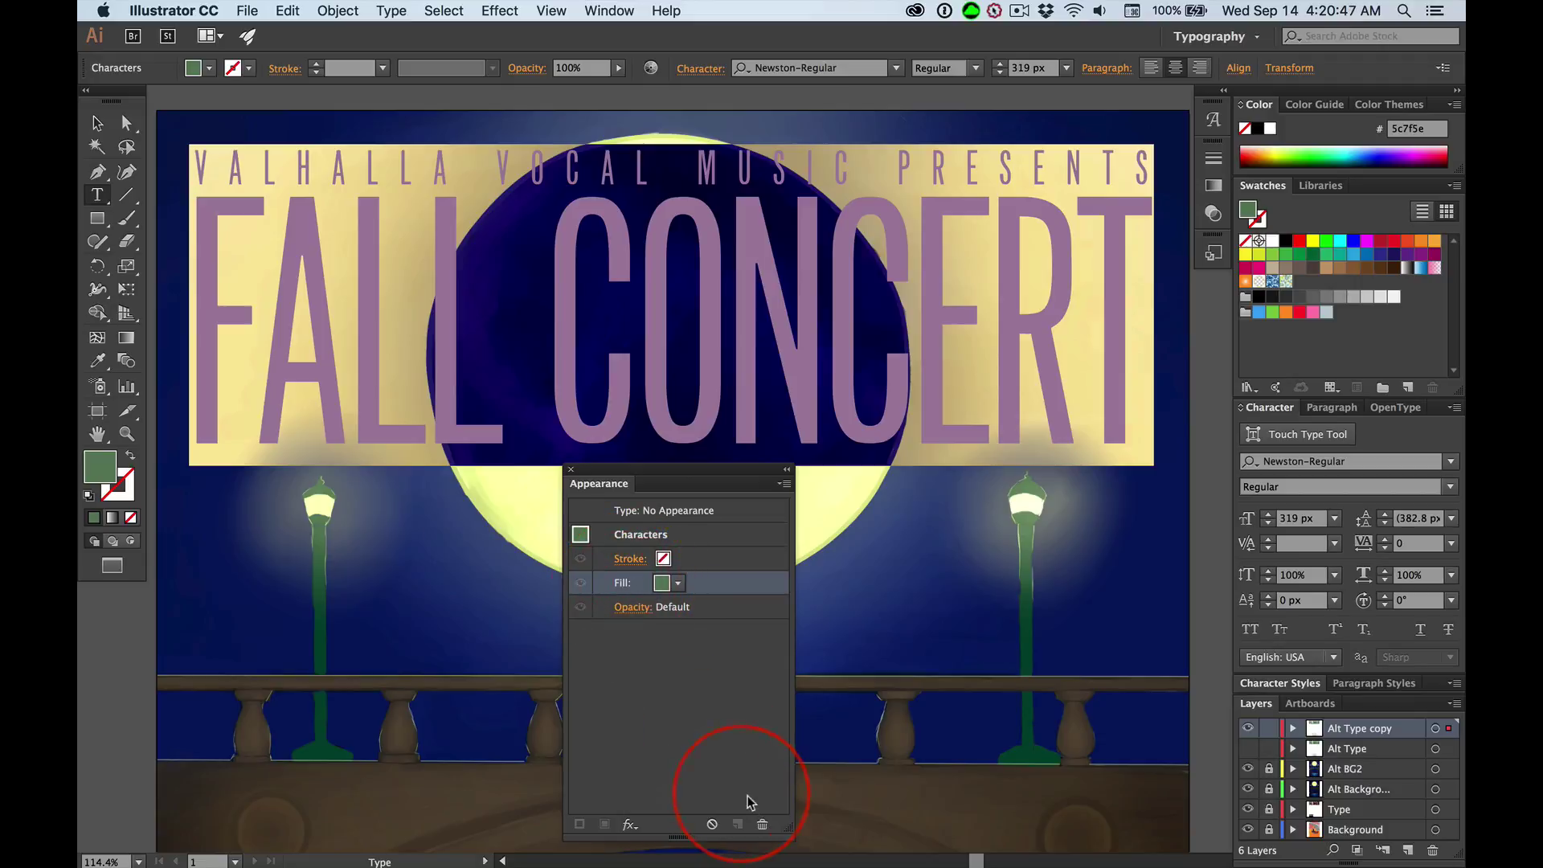
pyautogui.click(762, 825)
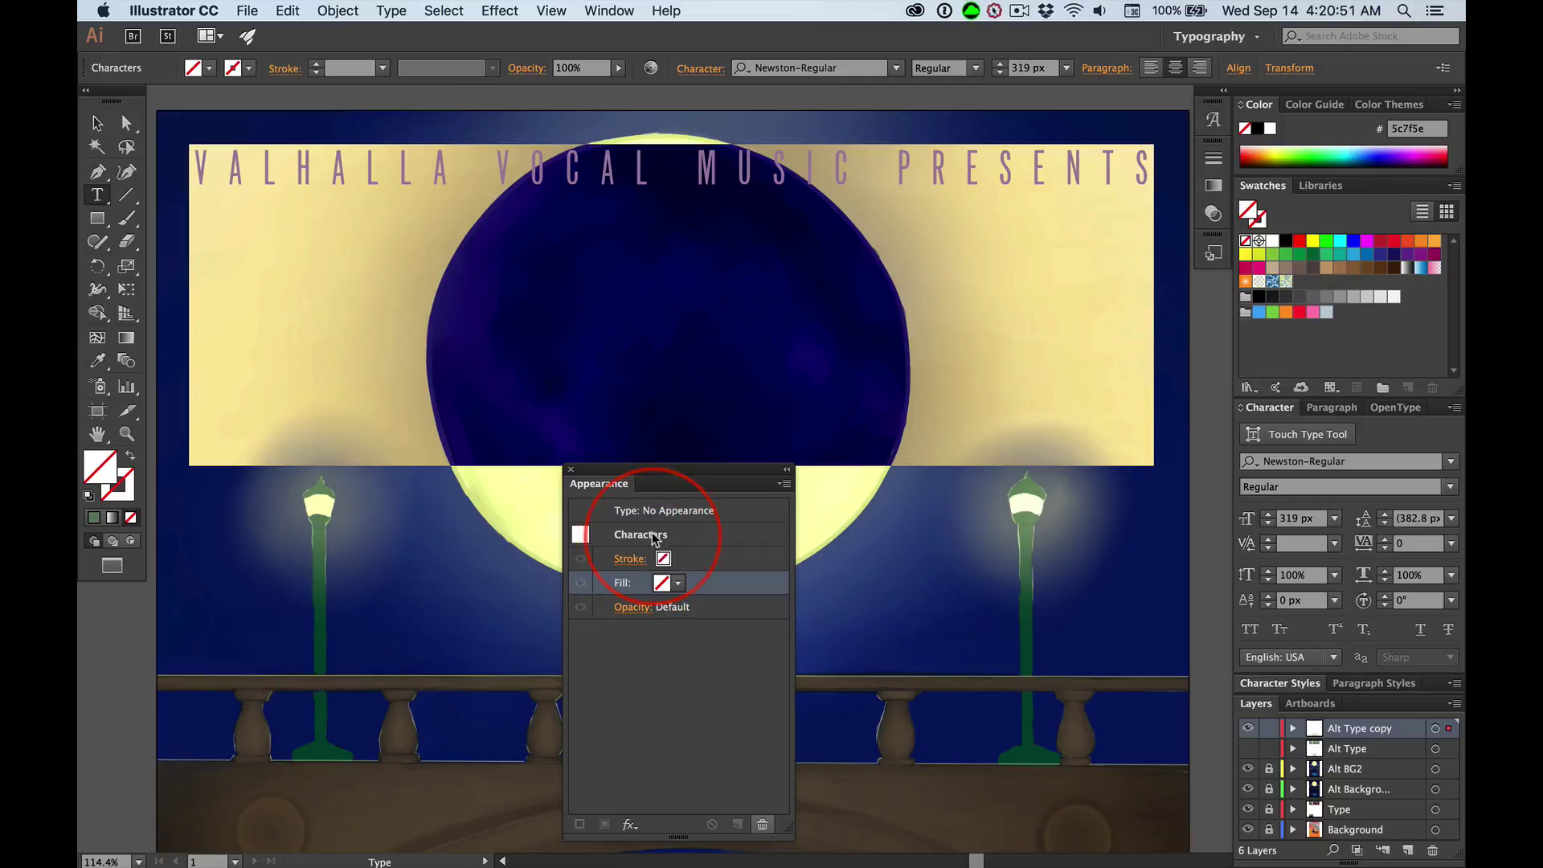
# - Add a new fill to the FALL CONCERT title at the type-object level of its appearance
pyautogui.click(625, 512)
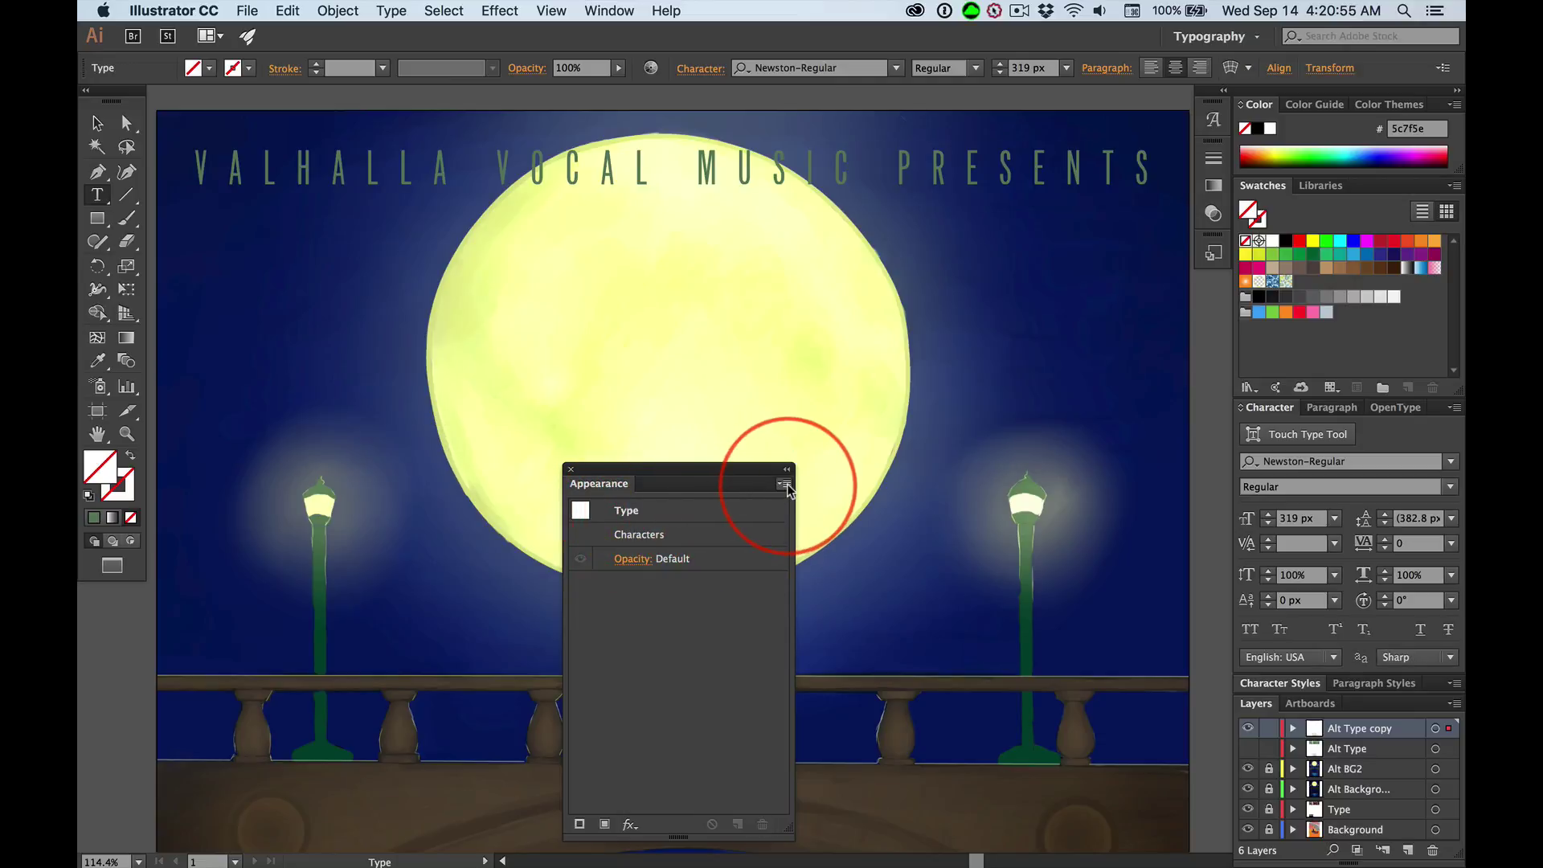
pyautogui.click(627, 511)
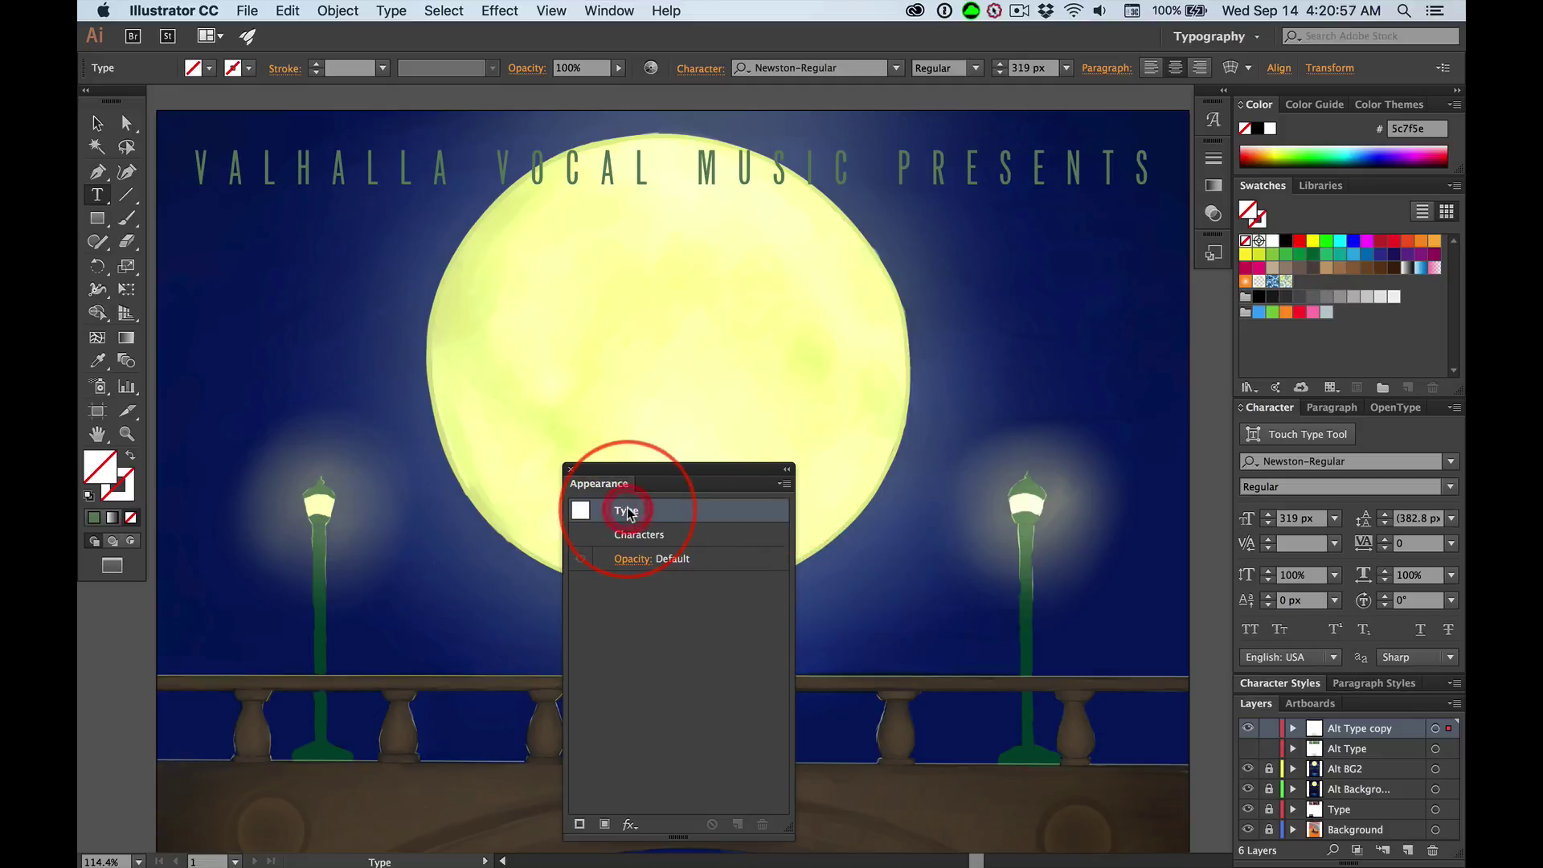
pyautogui.click(783, 484)
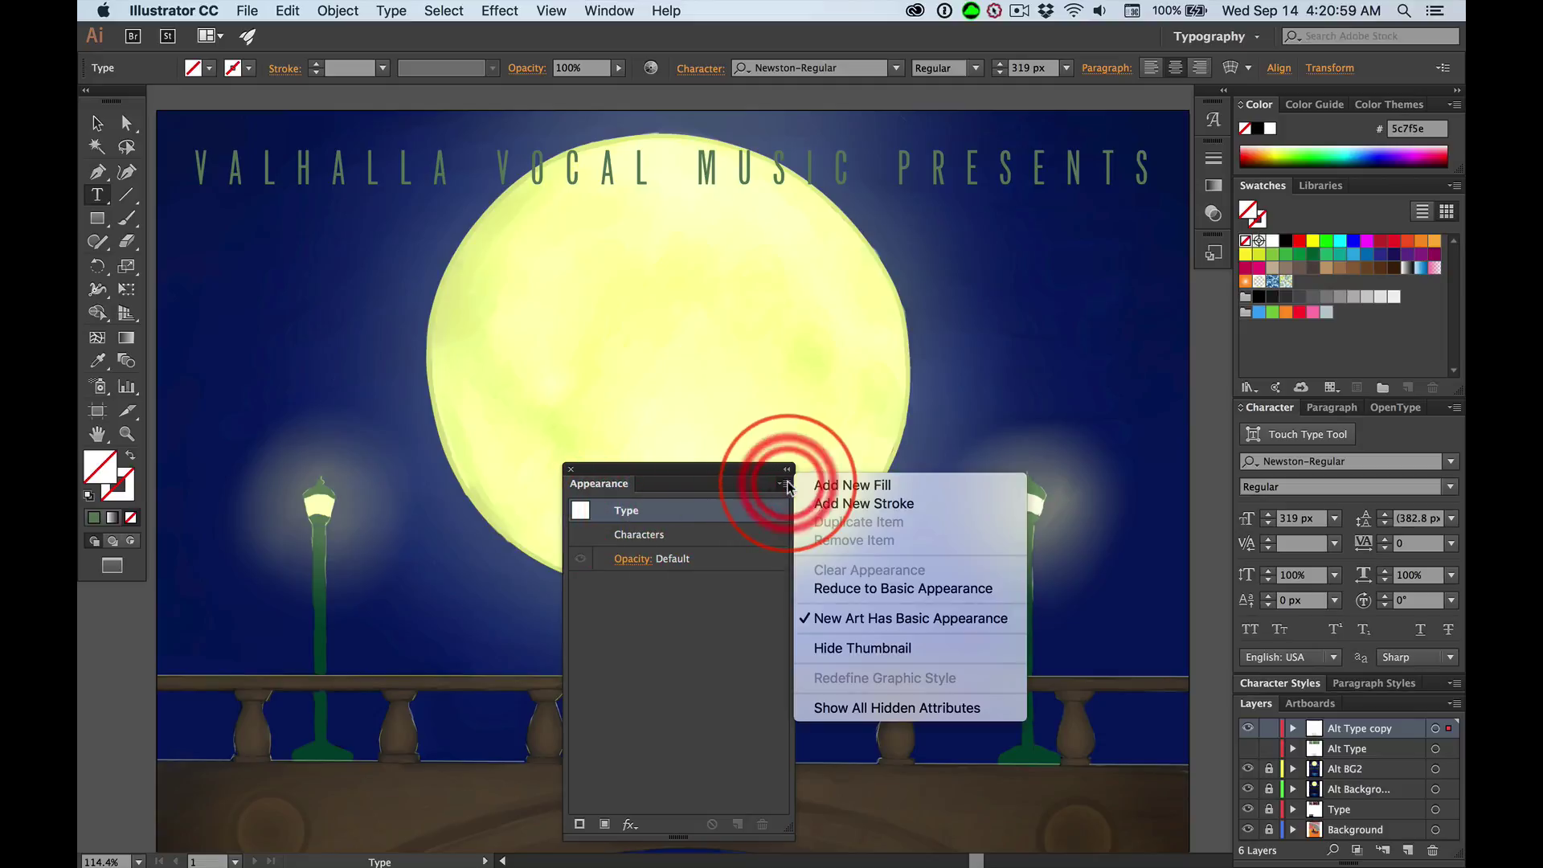
pyautogui.click(880, 484)
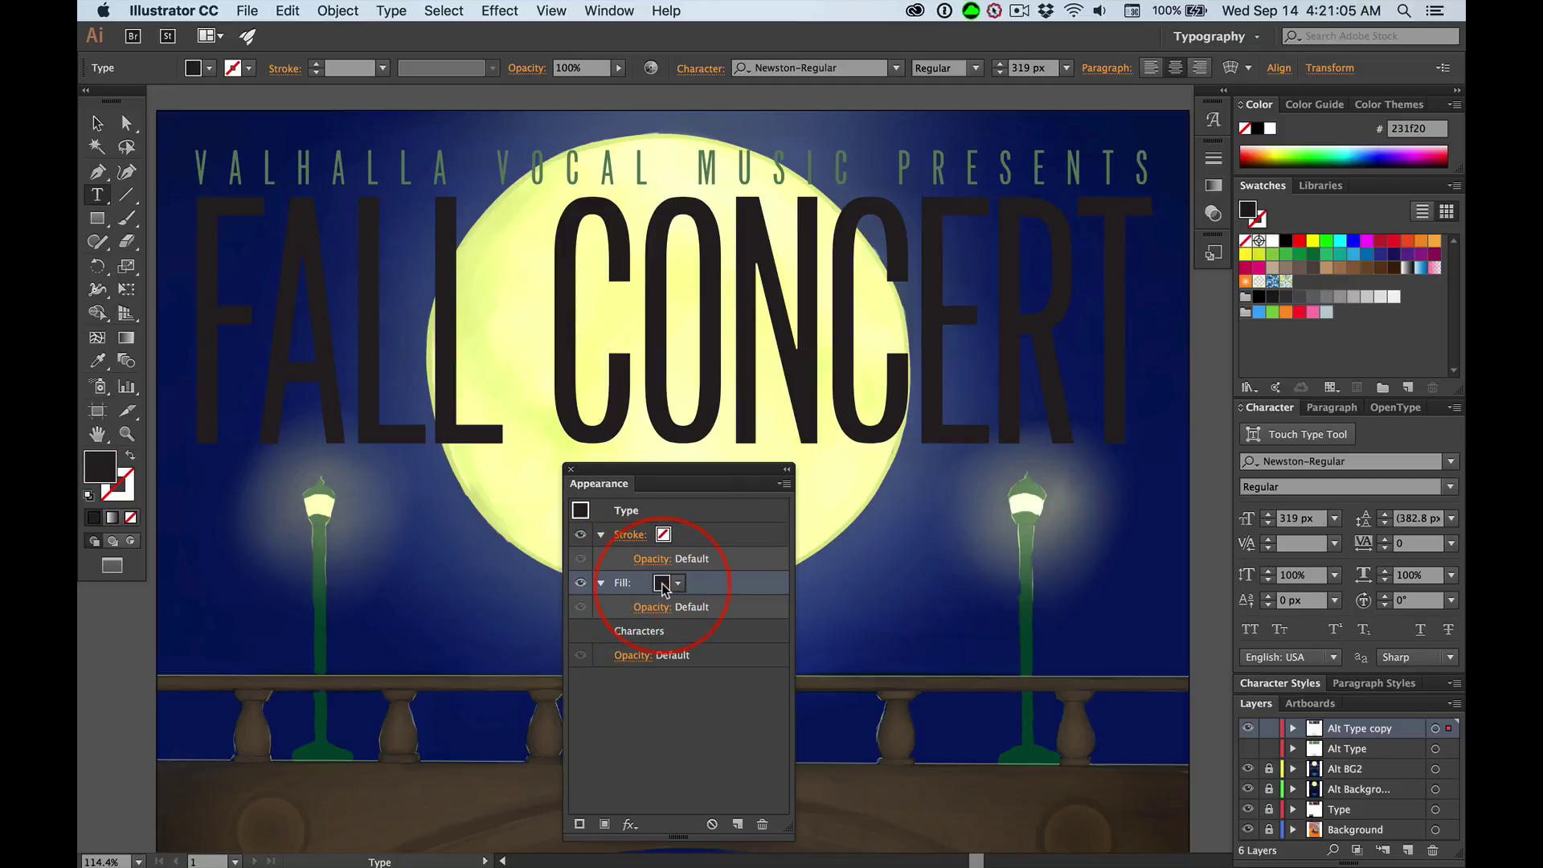
# - Set the colour of the FALL CONCERT title's new object-level fill to 5c7f5e
pyautogui.doubleClick(99, 473)
pyautogui.write('5c7f5e')
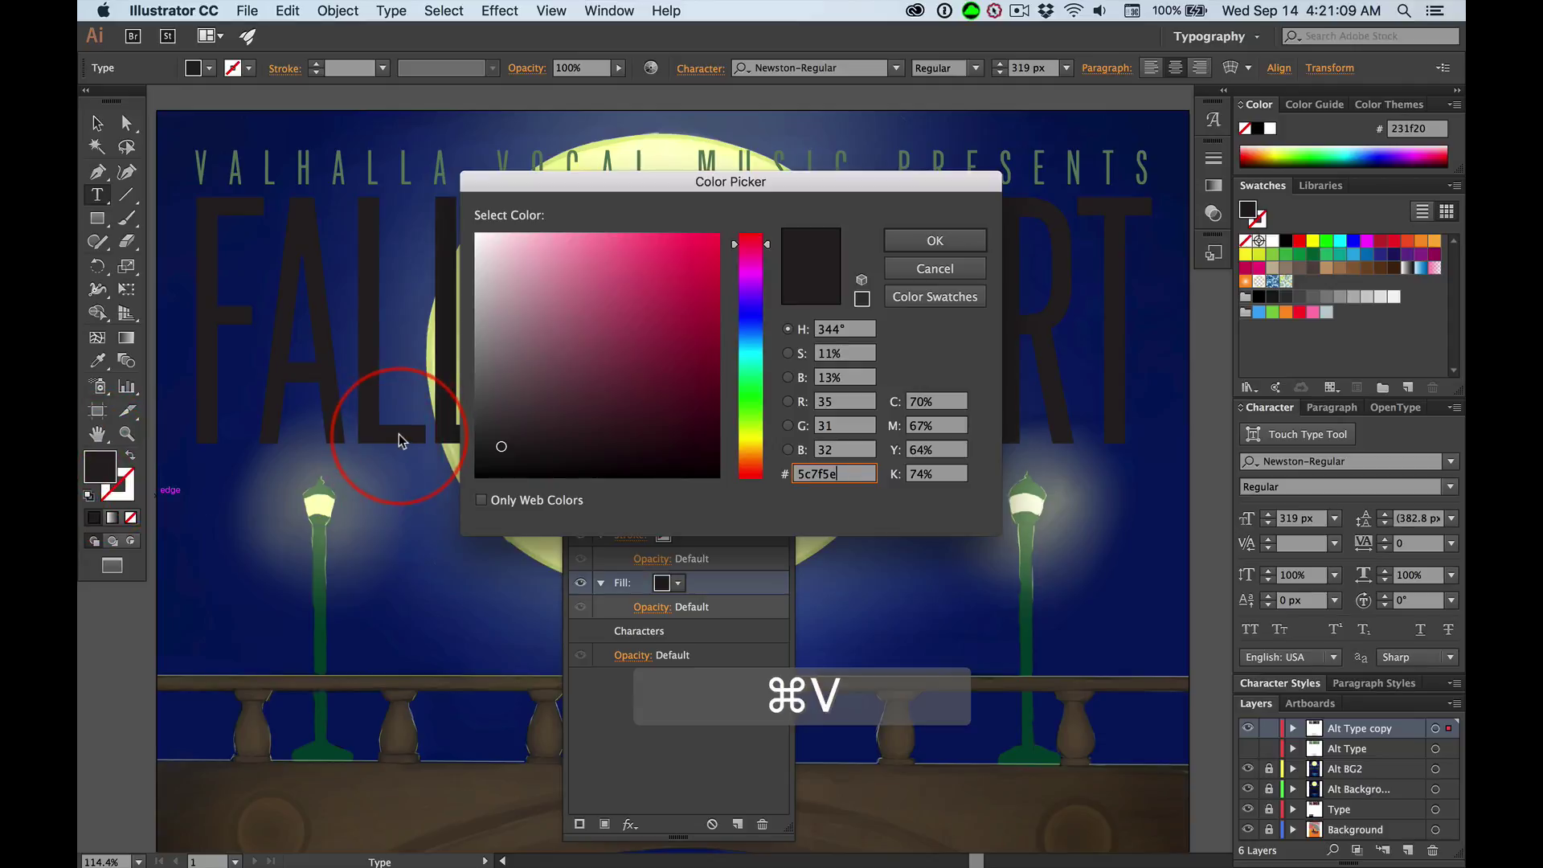
pyautogui.press('Tab')
pyautogui.press('Return')
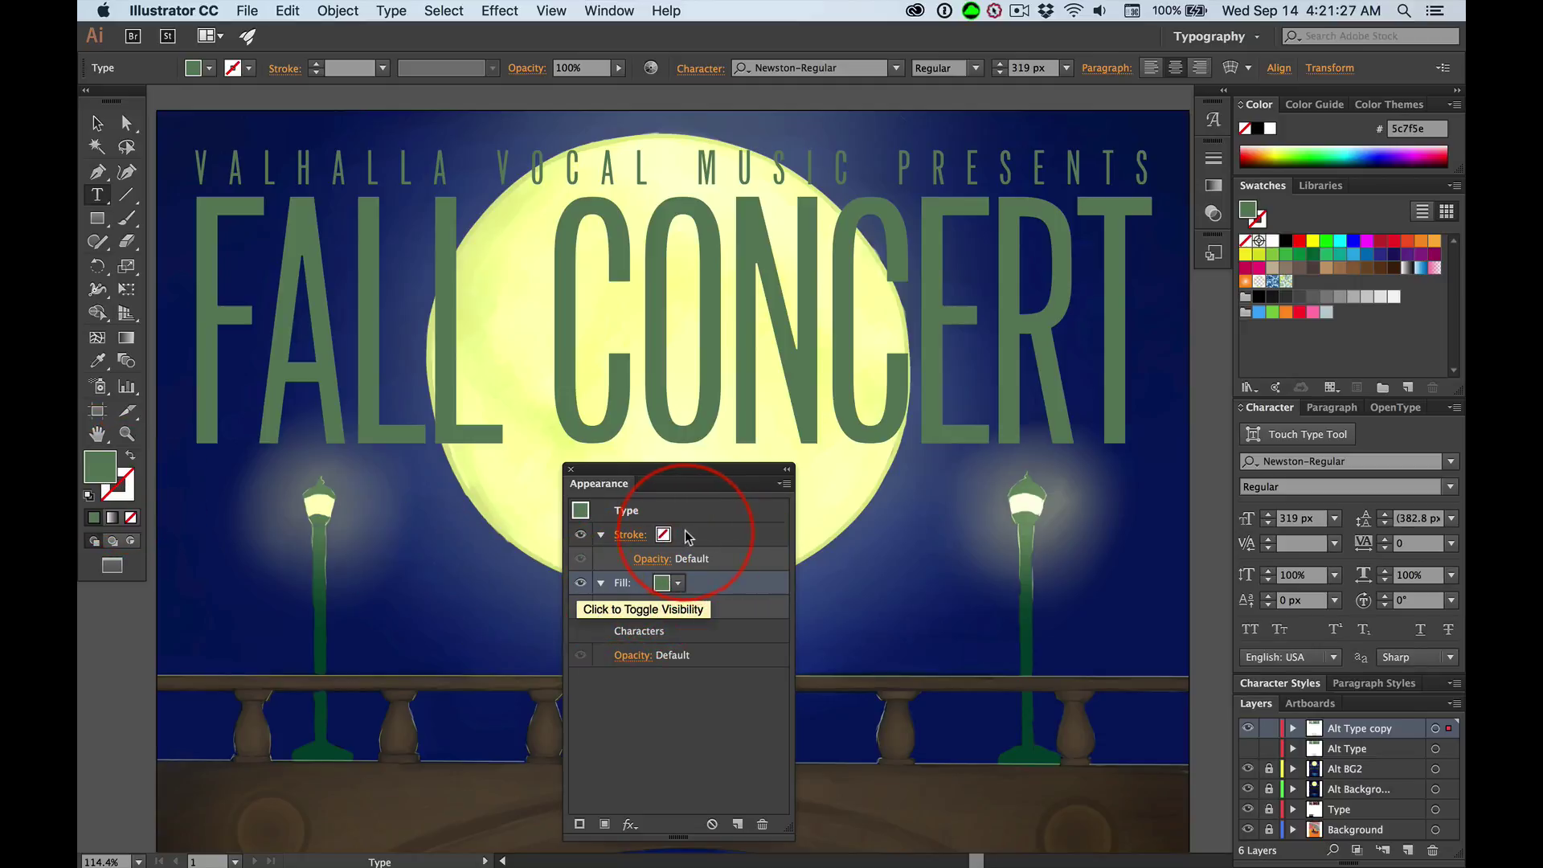
# - Reorder the title's appearance attributes so that the stroke sits beneath the fill
pyautogui.moveTo(687, 532); pyautogui.dragTo(690, 589)
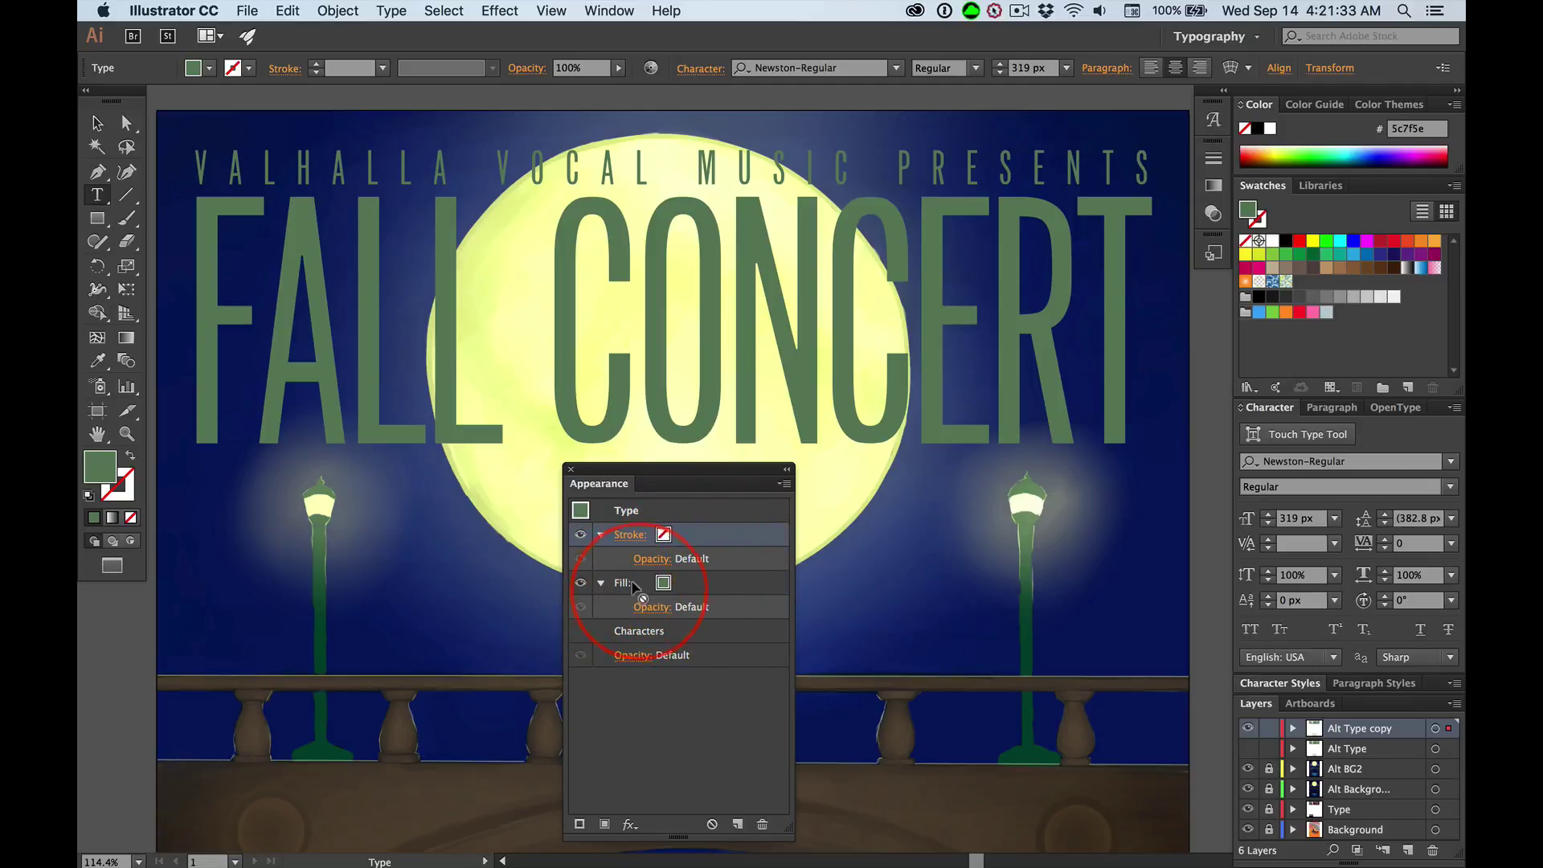
pyautogui.moveTo(633, 587); pyautogui.dragTo(639, 599)
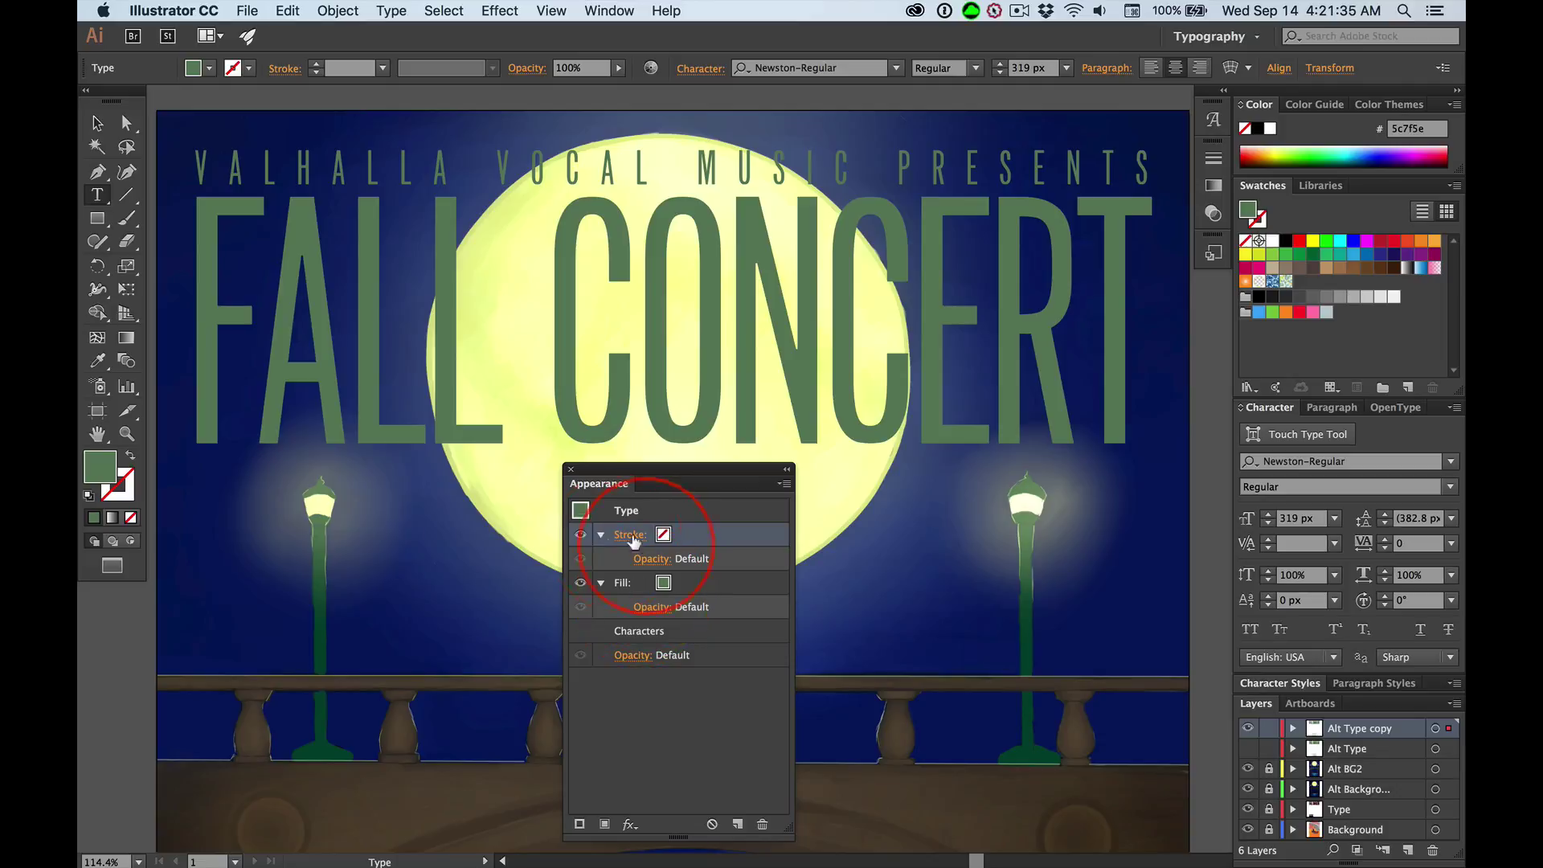
pyautogui.moveTo(633, 540)
pyautogui.mouseDown()
pyautogui.moveTo(606, 532)
pyautogui.moveTo(688, 534)
pyautogui.moveTo(675, 623)
pyautogui.mouseUp()
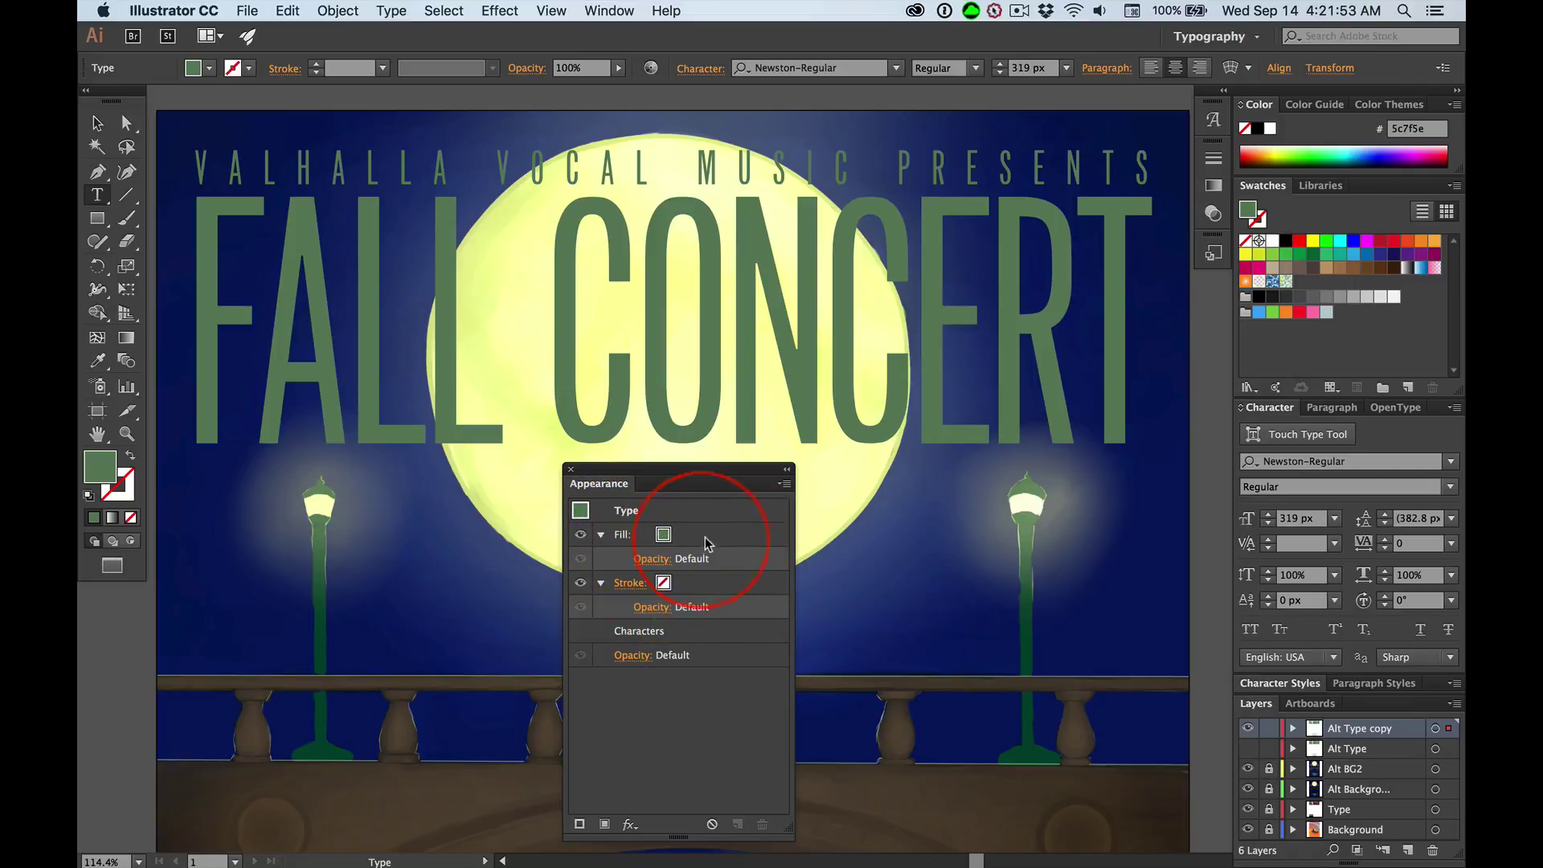
pyautogui.moveTo(712, 533); pyautogui.dragTo(703, 617)
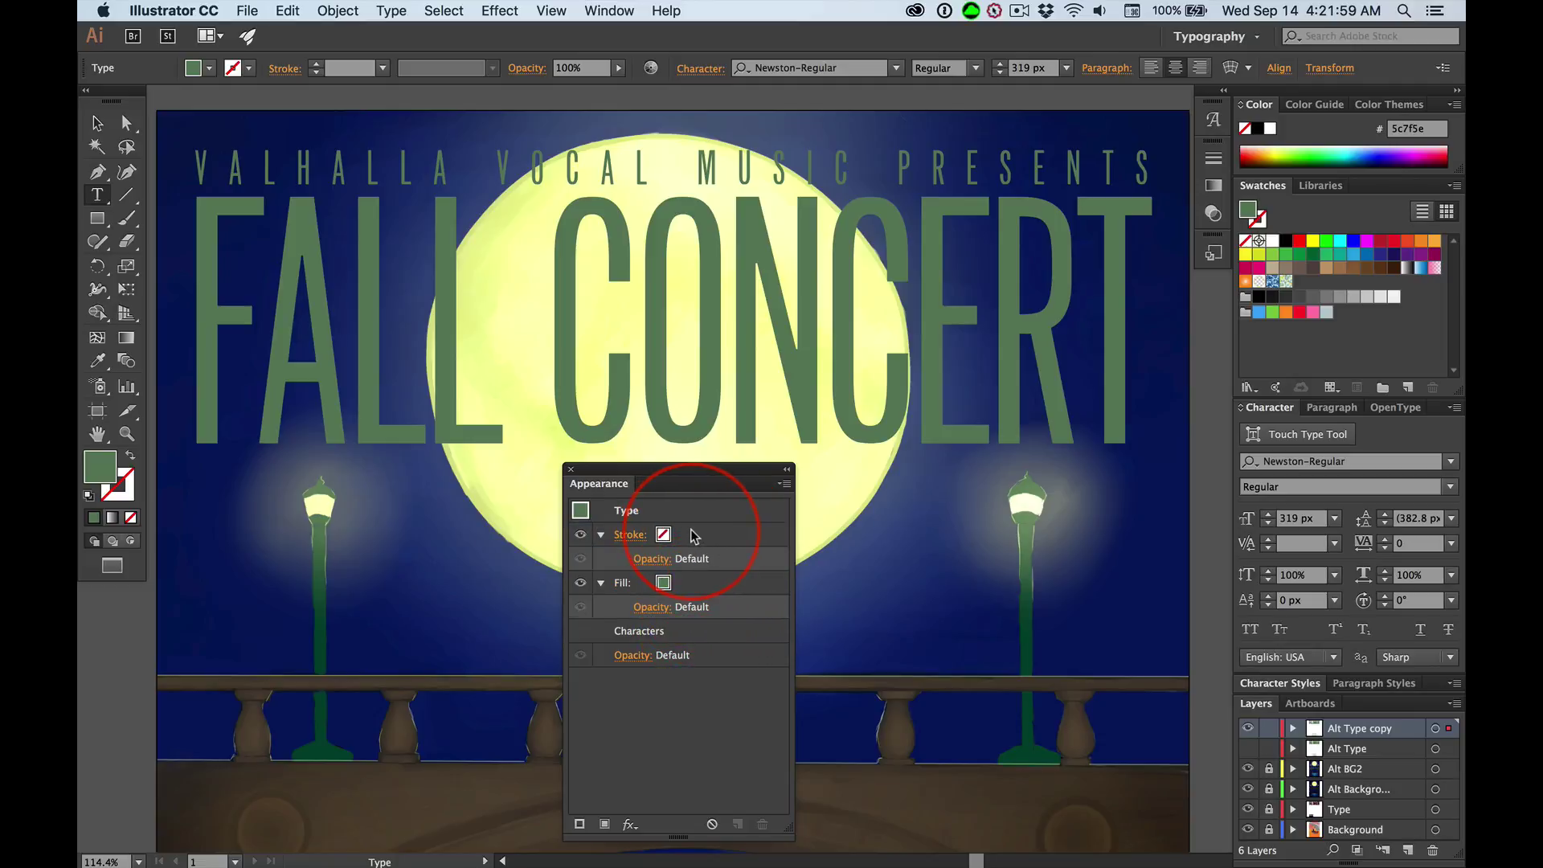
pyautogui.moveTo(691, 532); pyautogui.dragTo(677, 617)
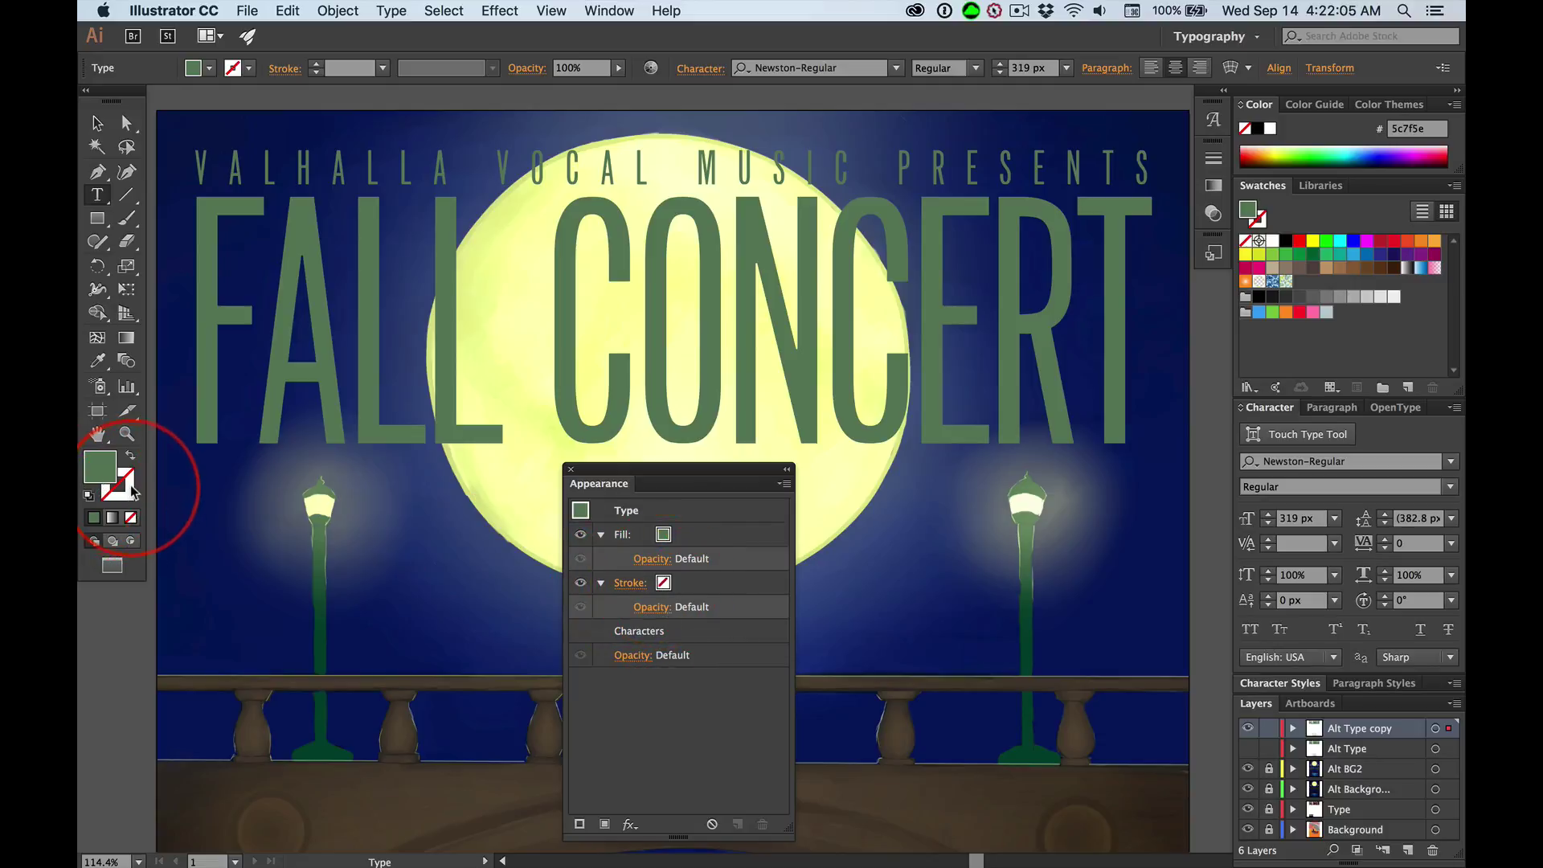
# - Give the title's stroke the dark green colour 243024, a darker shade derived from the fill colour 5c7f5e
pyautogui.click(663, 585)
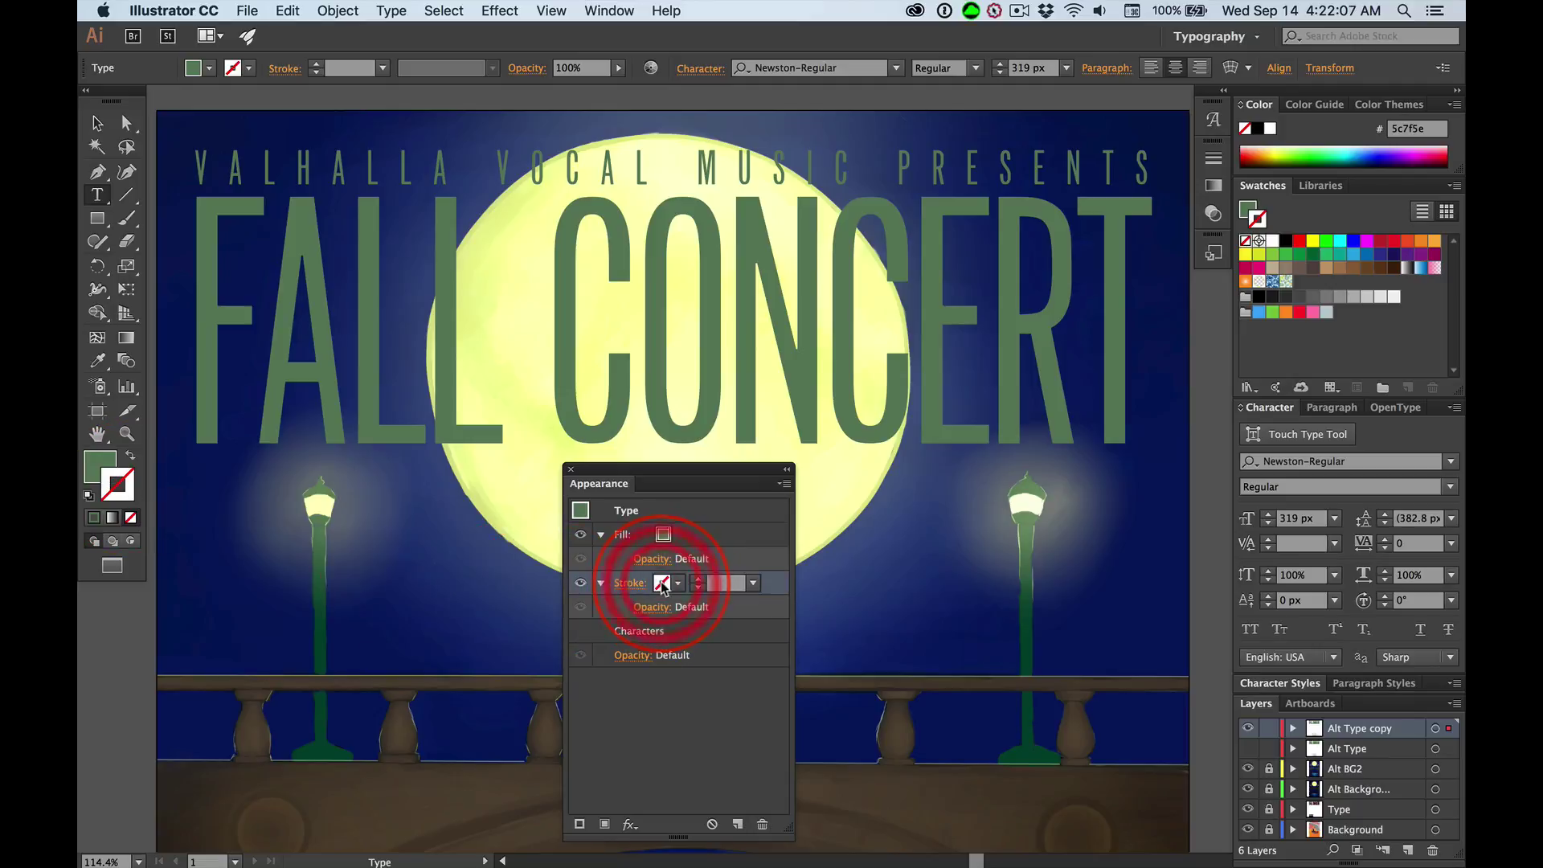
pyautogui.click(663, 584)
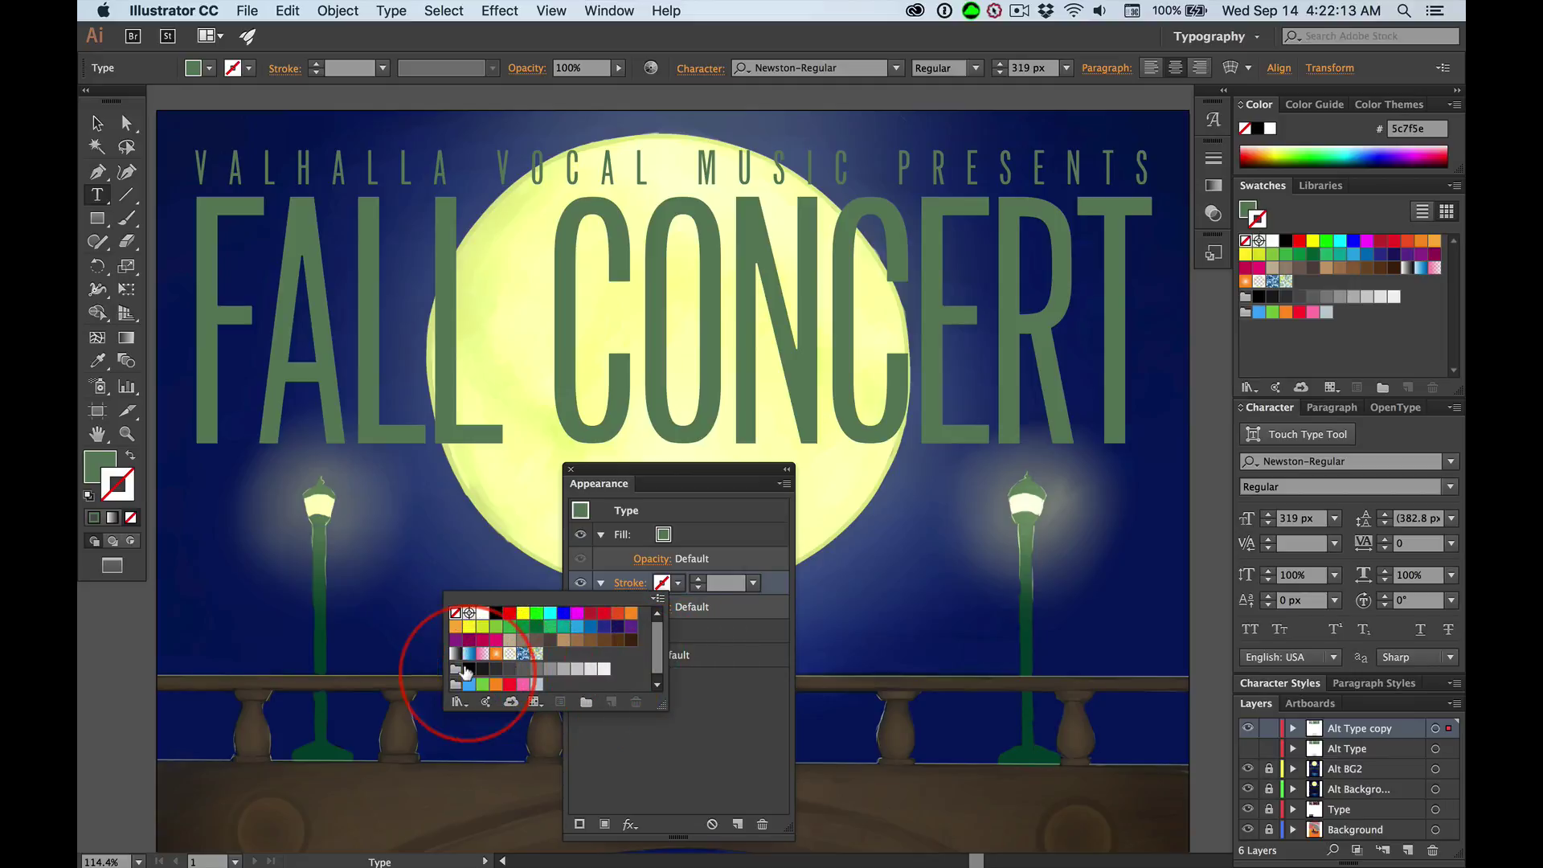
pyautogui.doubleClick(123, 473)
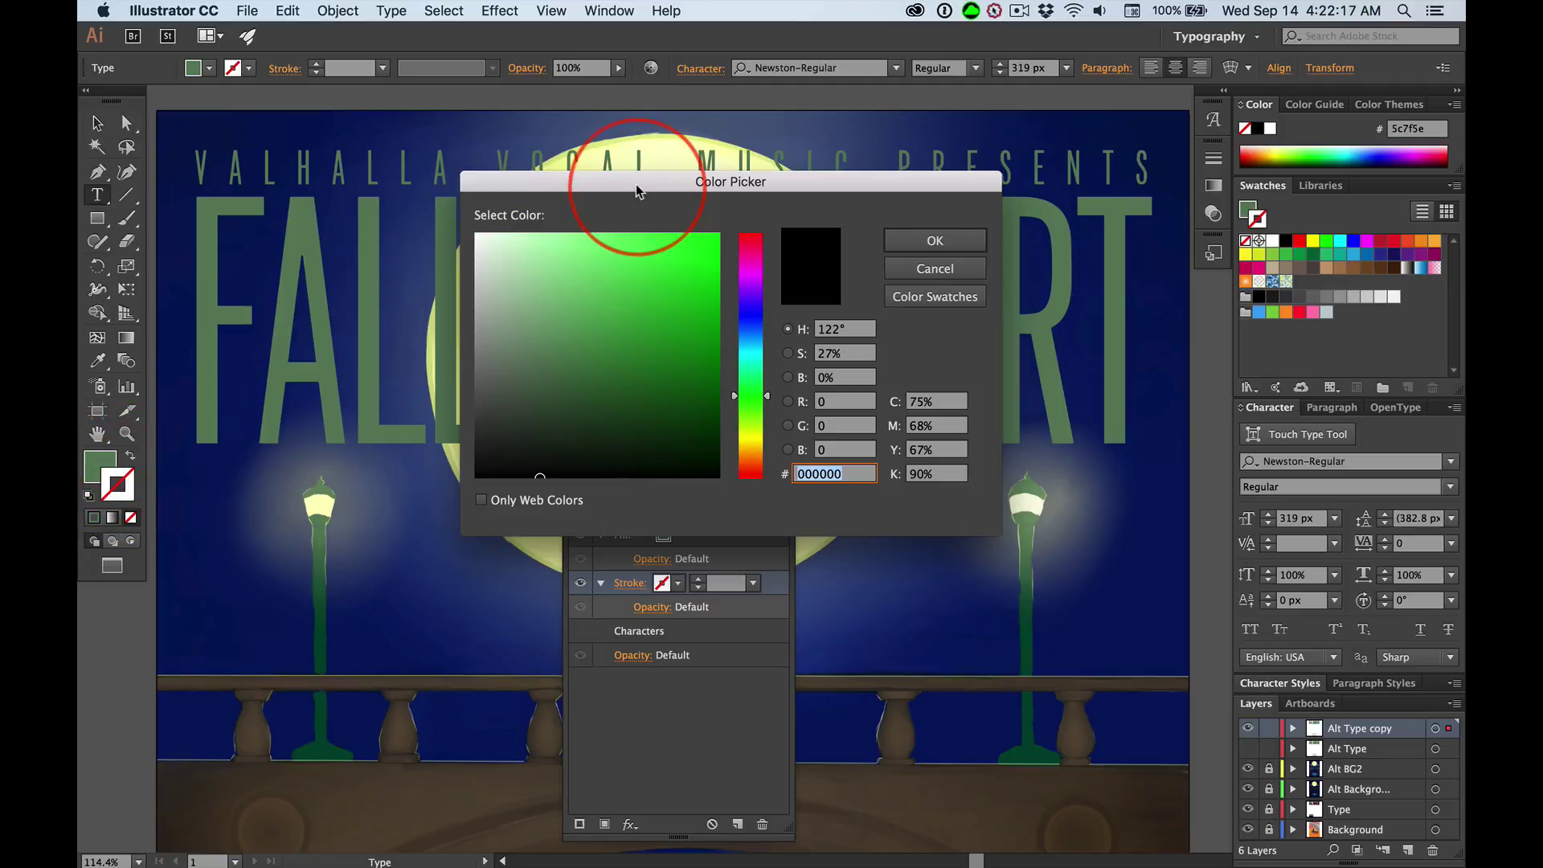
pyautogui.write('5c7f5e')
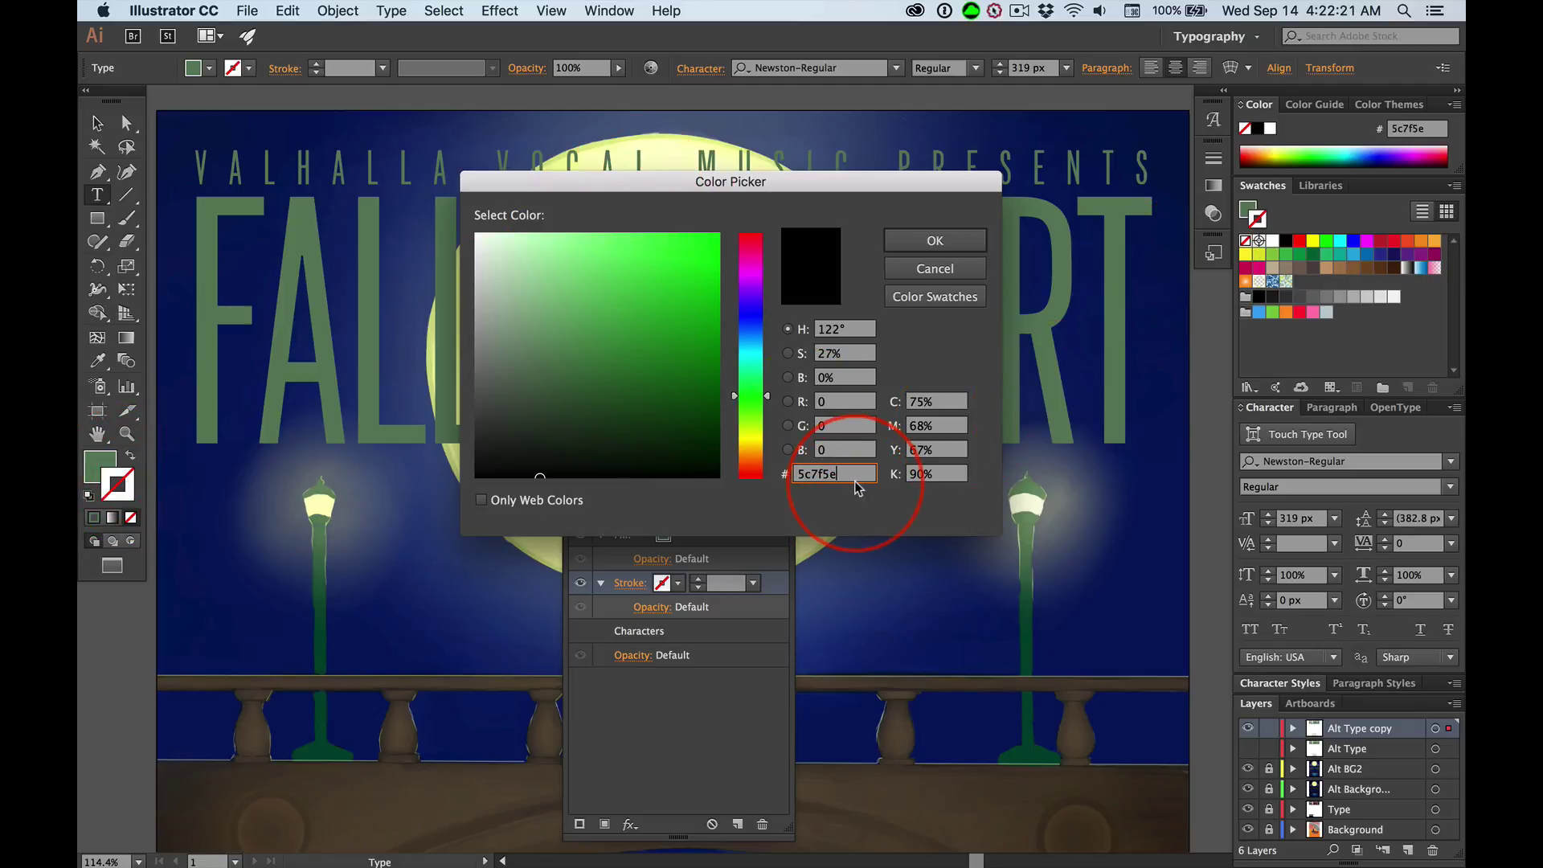
pyautogui.press('Tab')
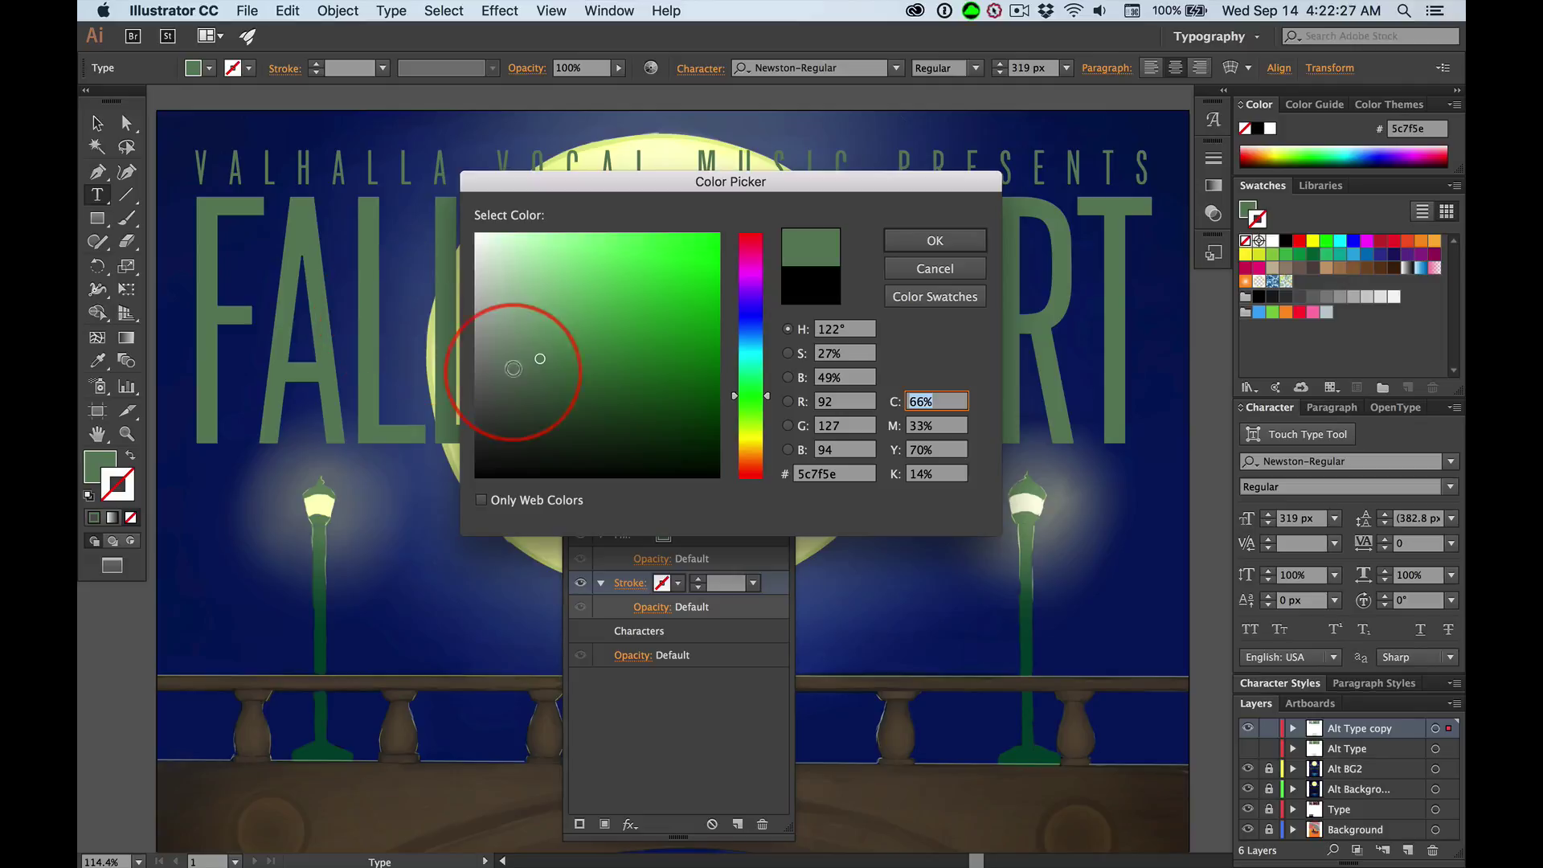
pyautogui.click(532, 434)
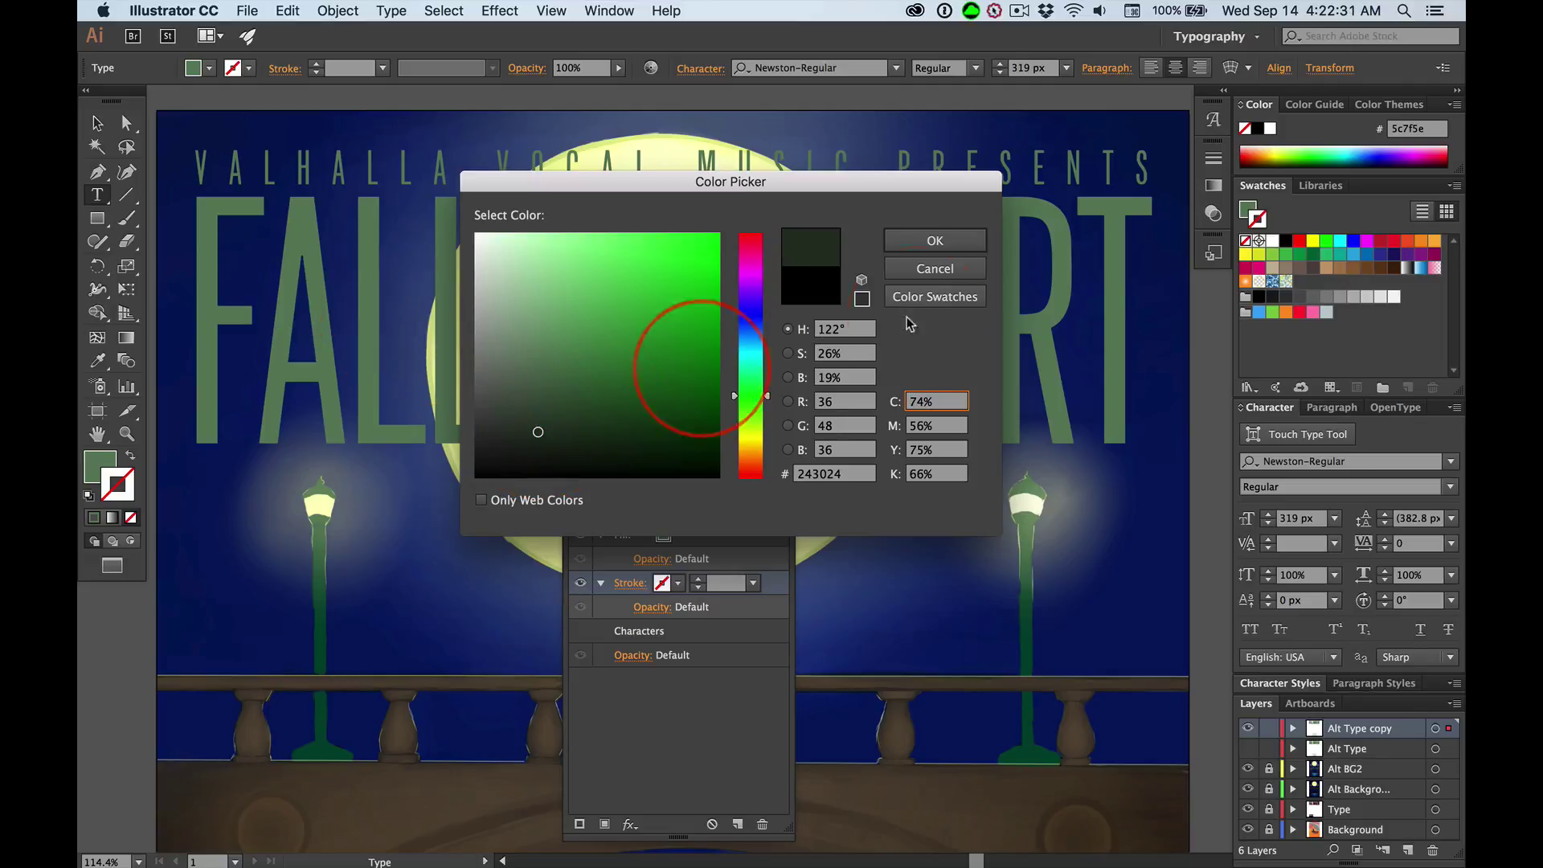
pyautogui.click(951, 245)
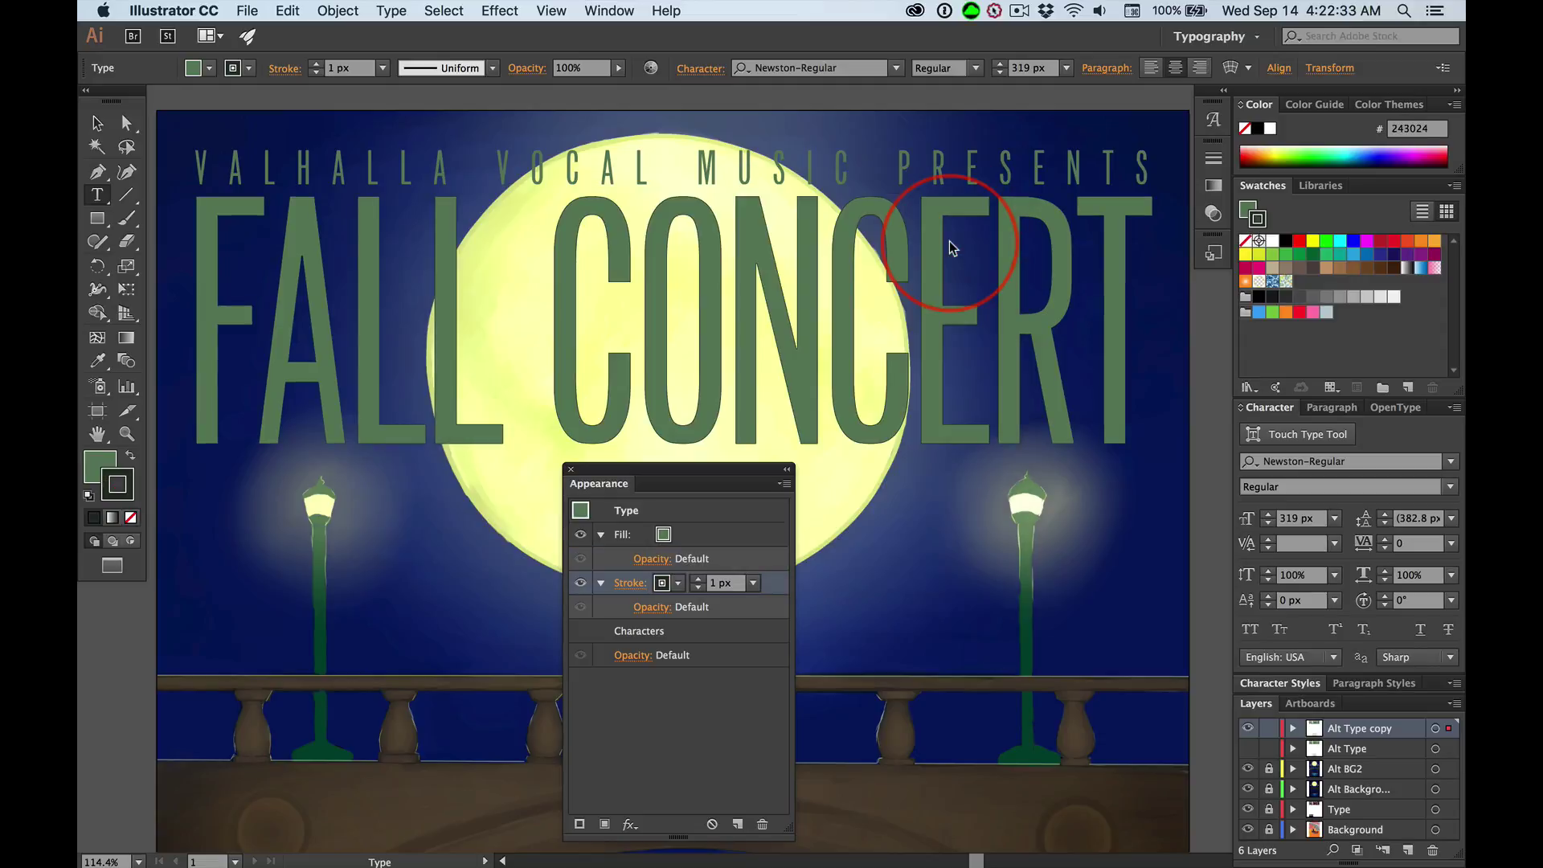
# - Set the weight of the title's dark green stroke to 8 px
pyautogui.click(700, 582)
pyautogui.click(701, 582)
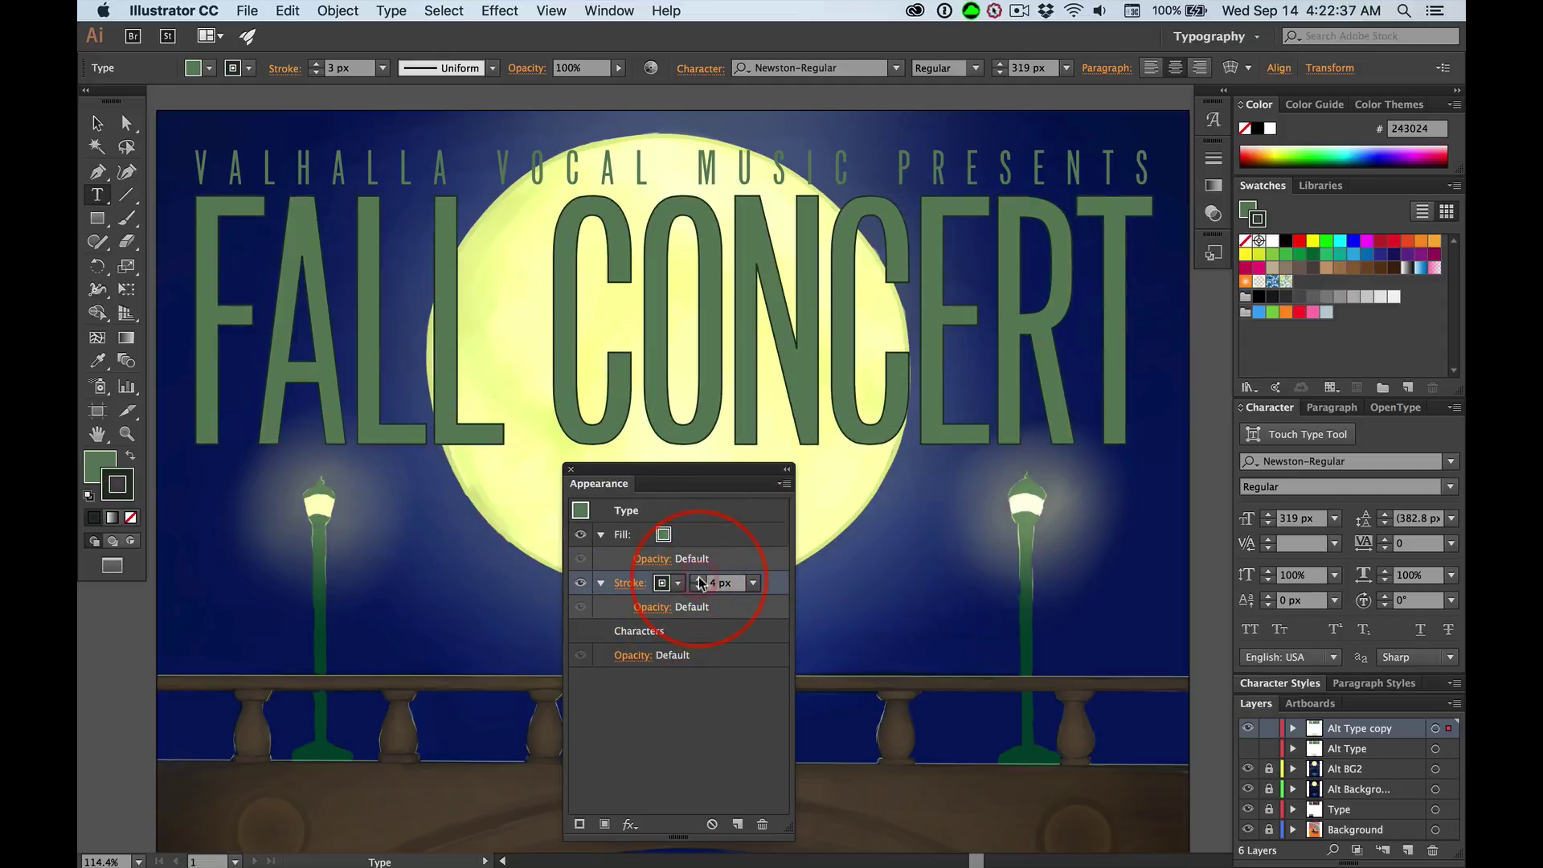
pyautogui.click(700, 582)
pyautogui.click(701, 583)
pyautogui.click(701, 582)
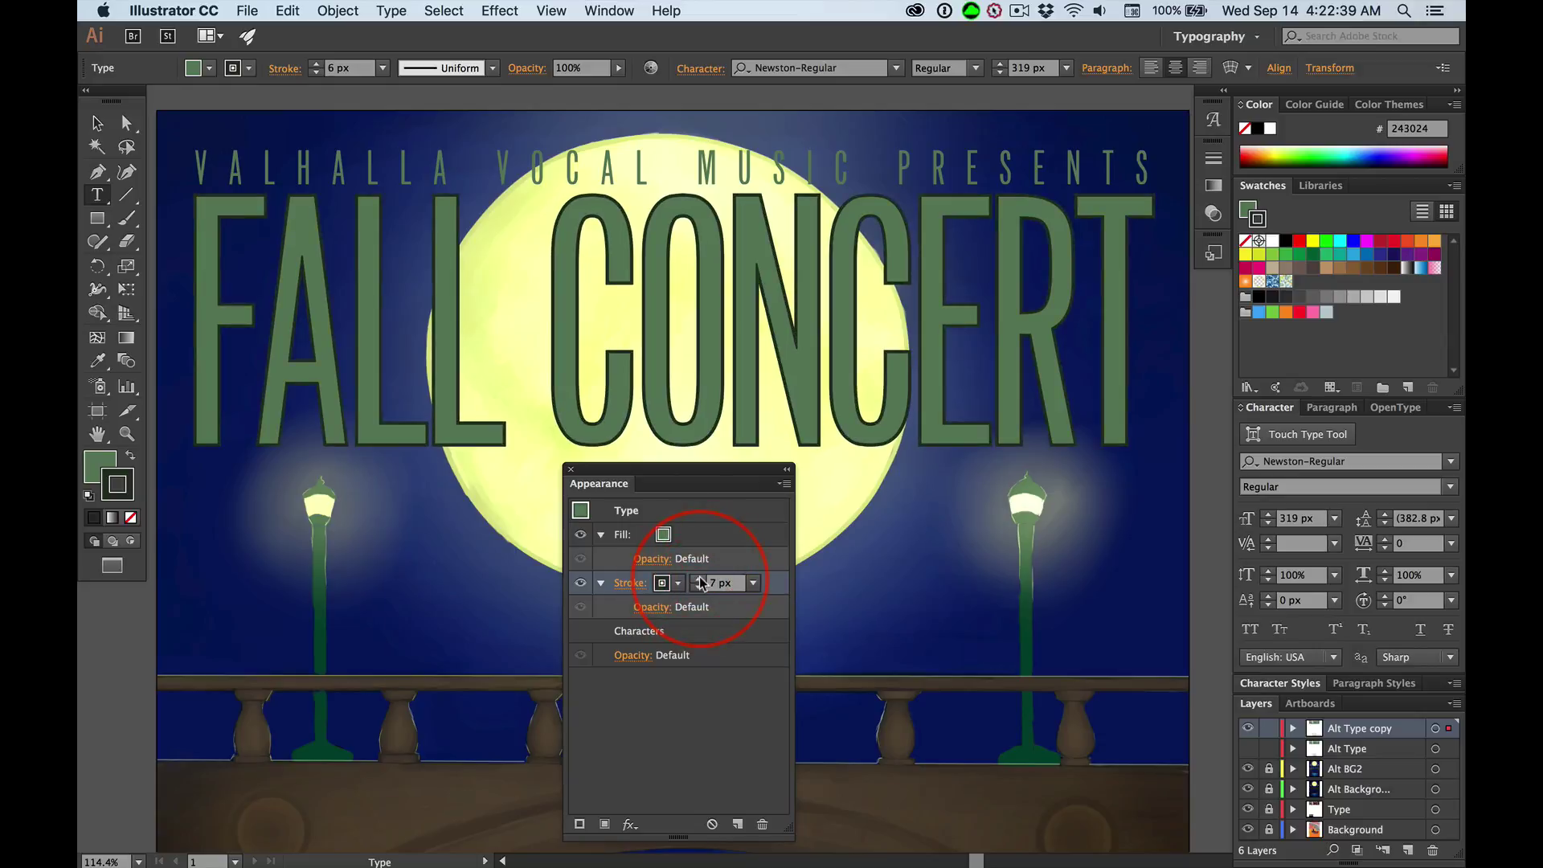
pyautogui.click(701, 583)
pyautogui.click(701, 583)
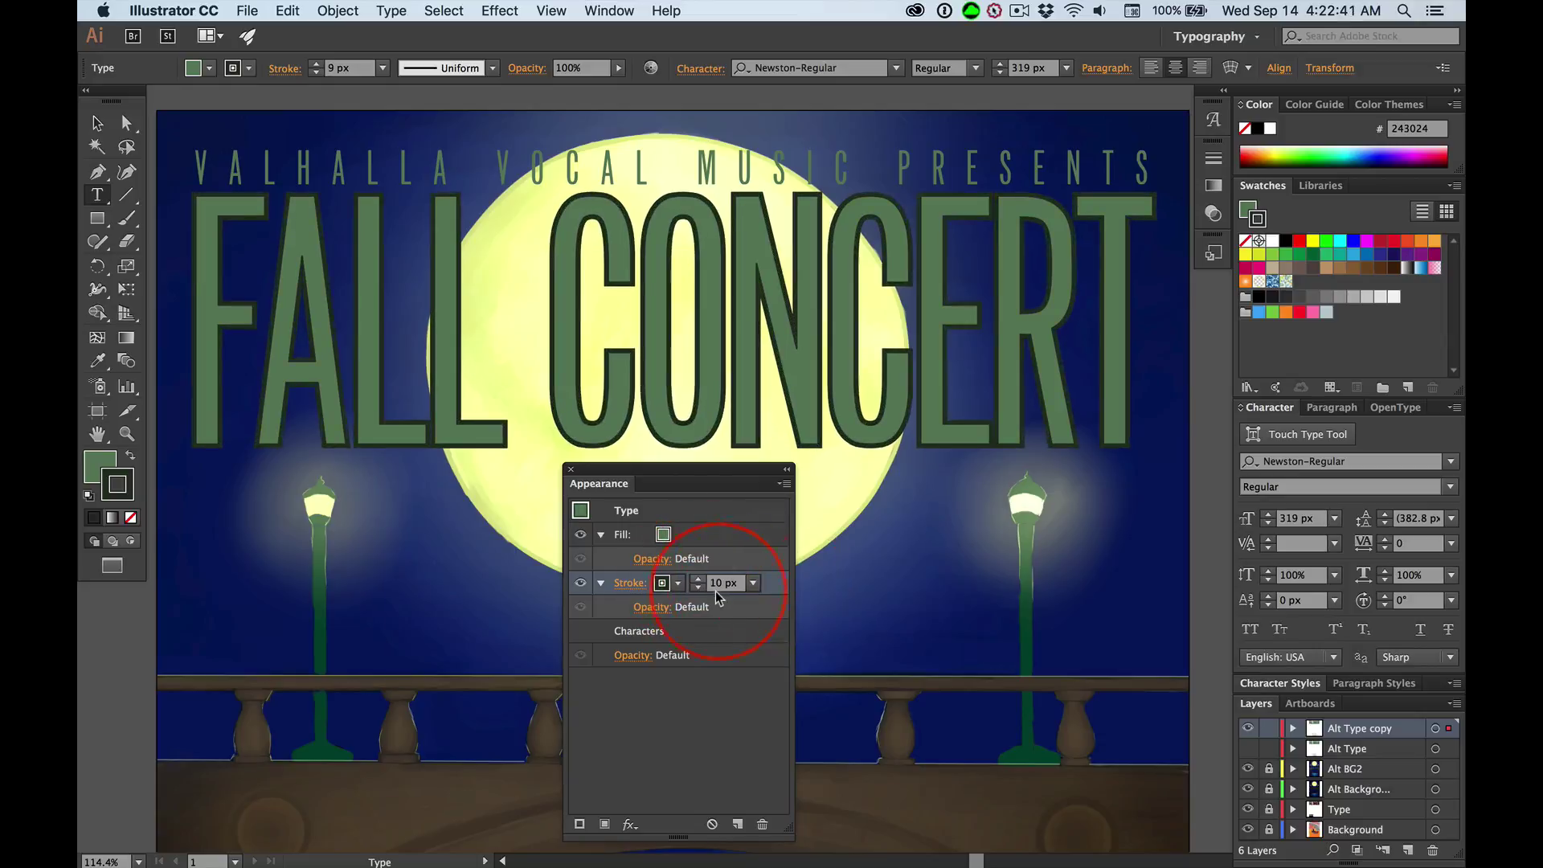
pyautogui.click(698, 588)
pyautogui.click(697, 588)
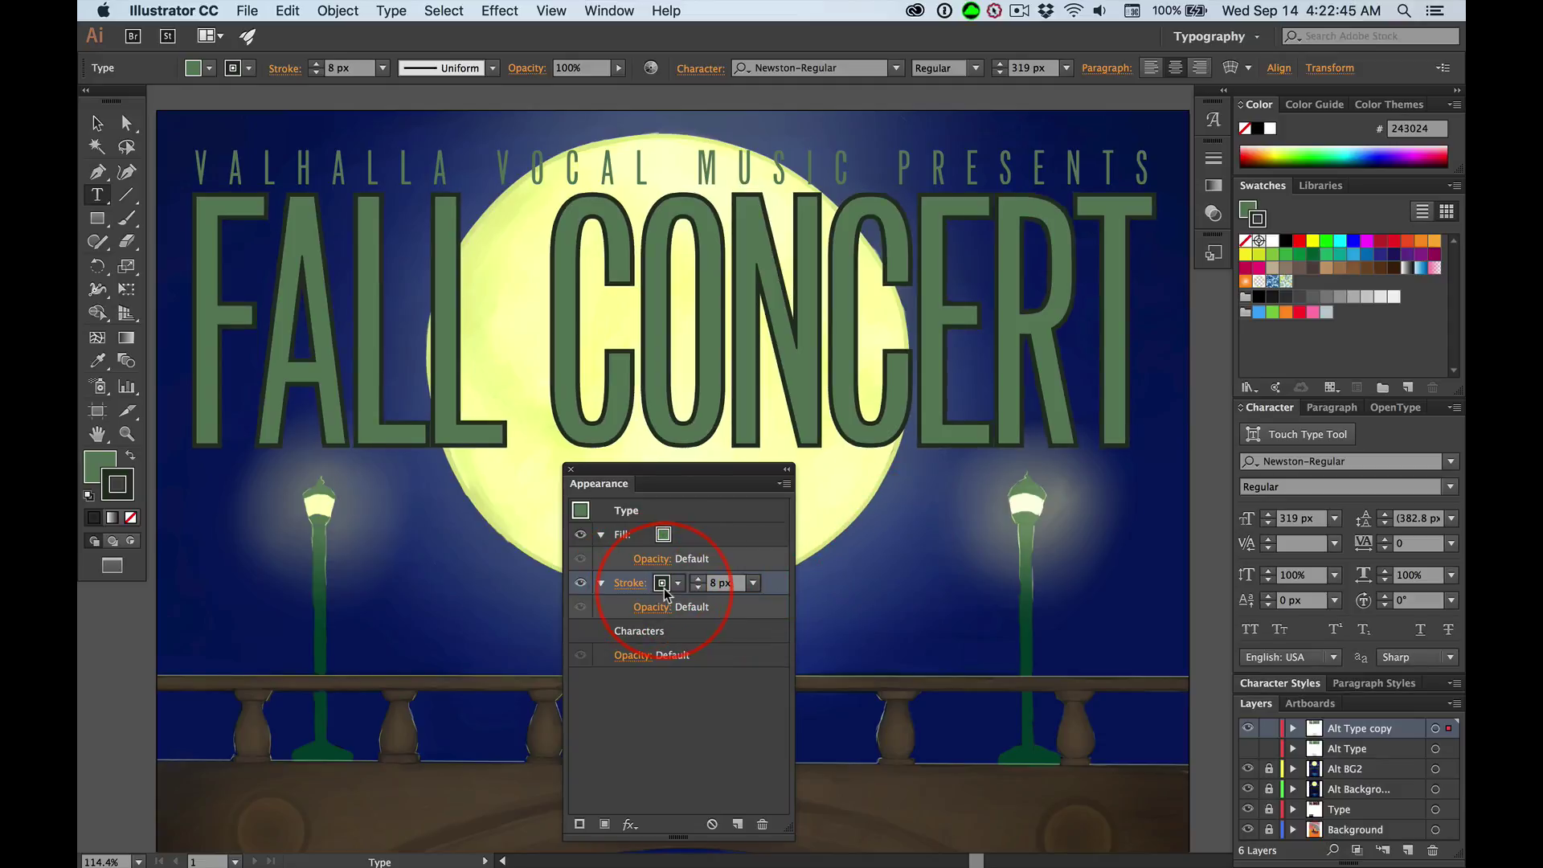
# - Duplicate the title's dark green stroke and recolour the upper copy to the light green a7d8a7
pyautogui.click(737, 825)
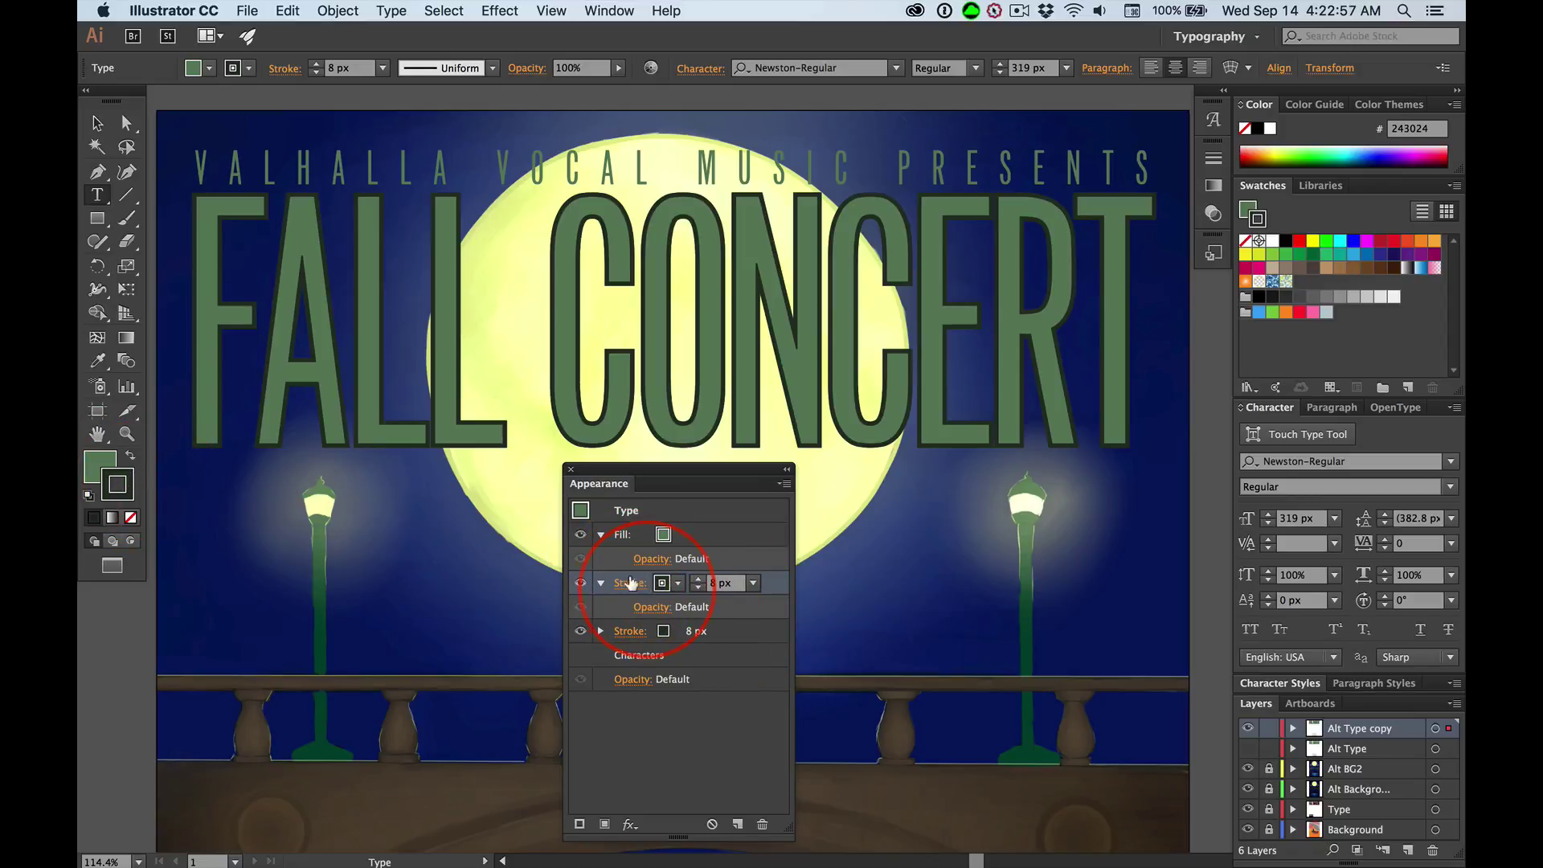
pyautogui.doubleClick(117, 484)
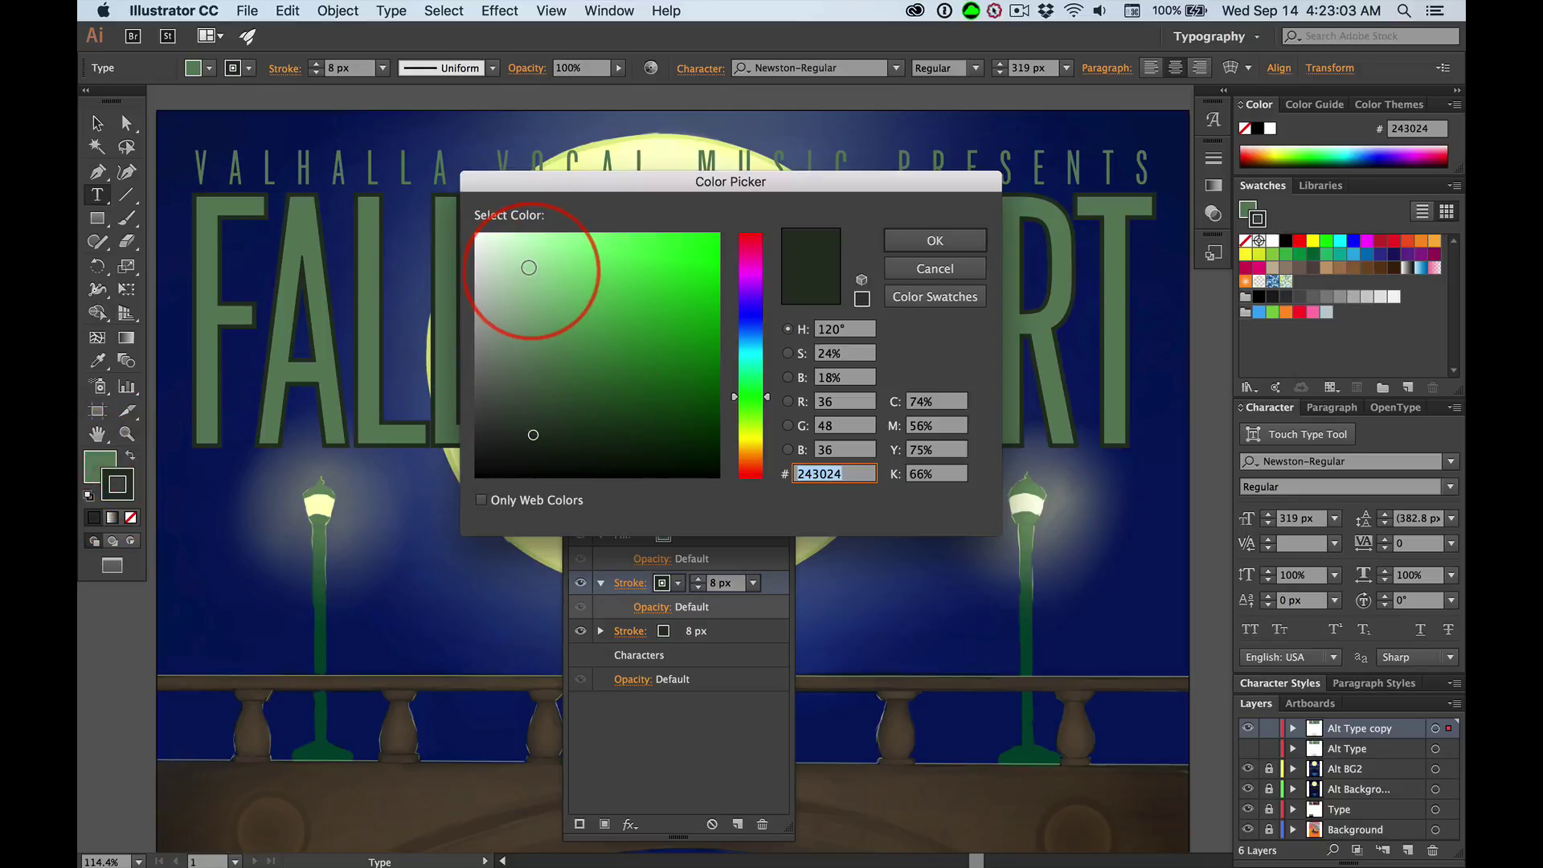
pyautogui.click(530, 268)
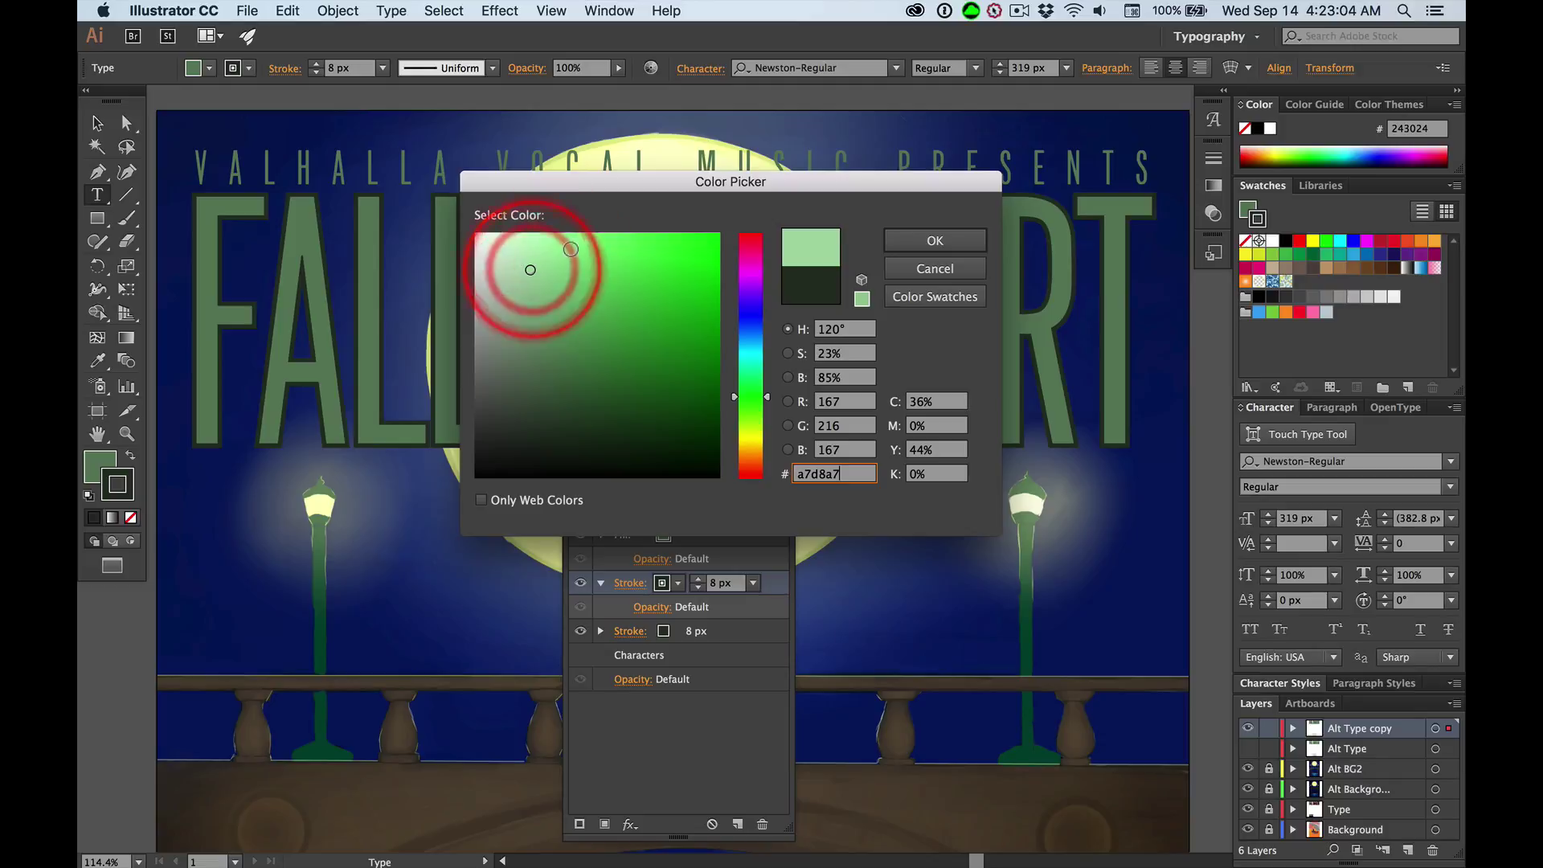
pyautogui.click(920, 239)
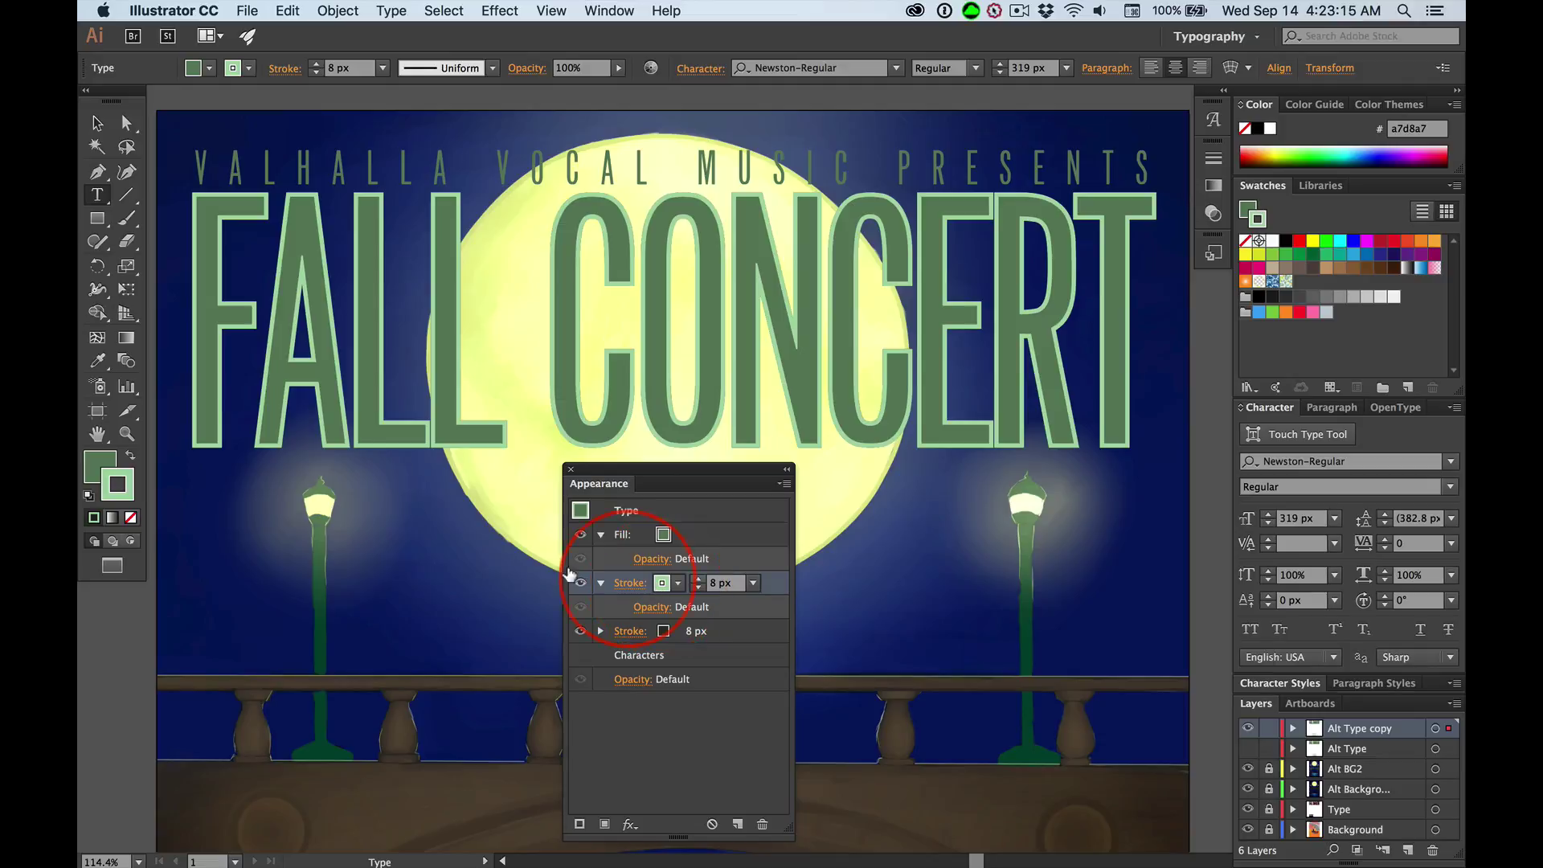
# - Reduce the weight of the title's light green stroke to 3 px
pyautogui.click(699, 587)
pyautogui.click(699, 588)
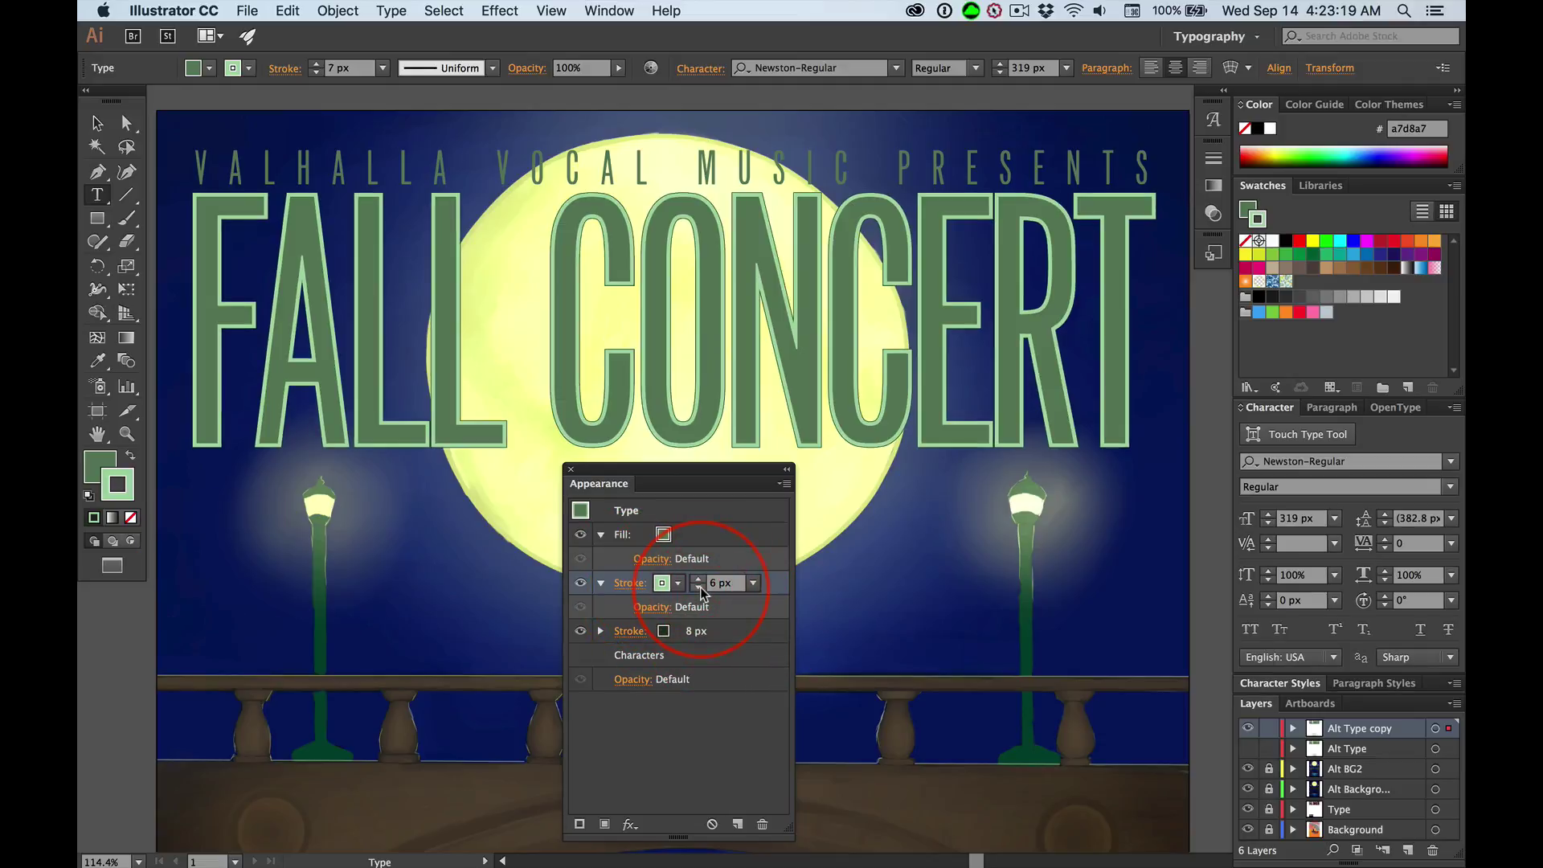
pyautogui.click(699, 588)
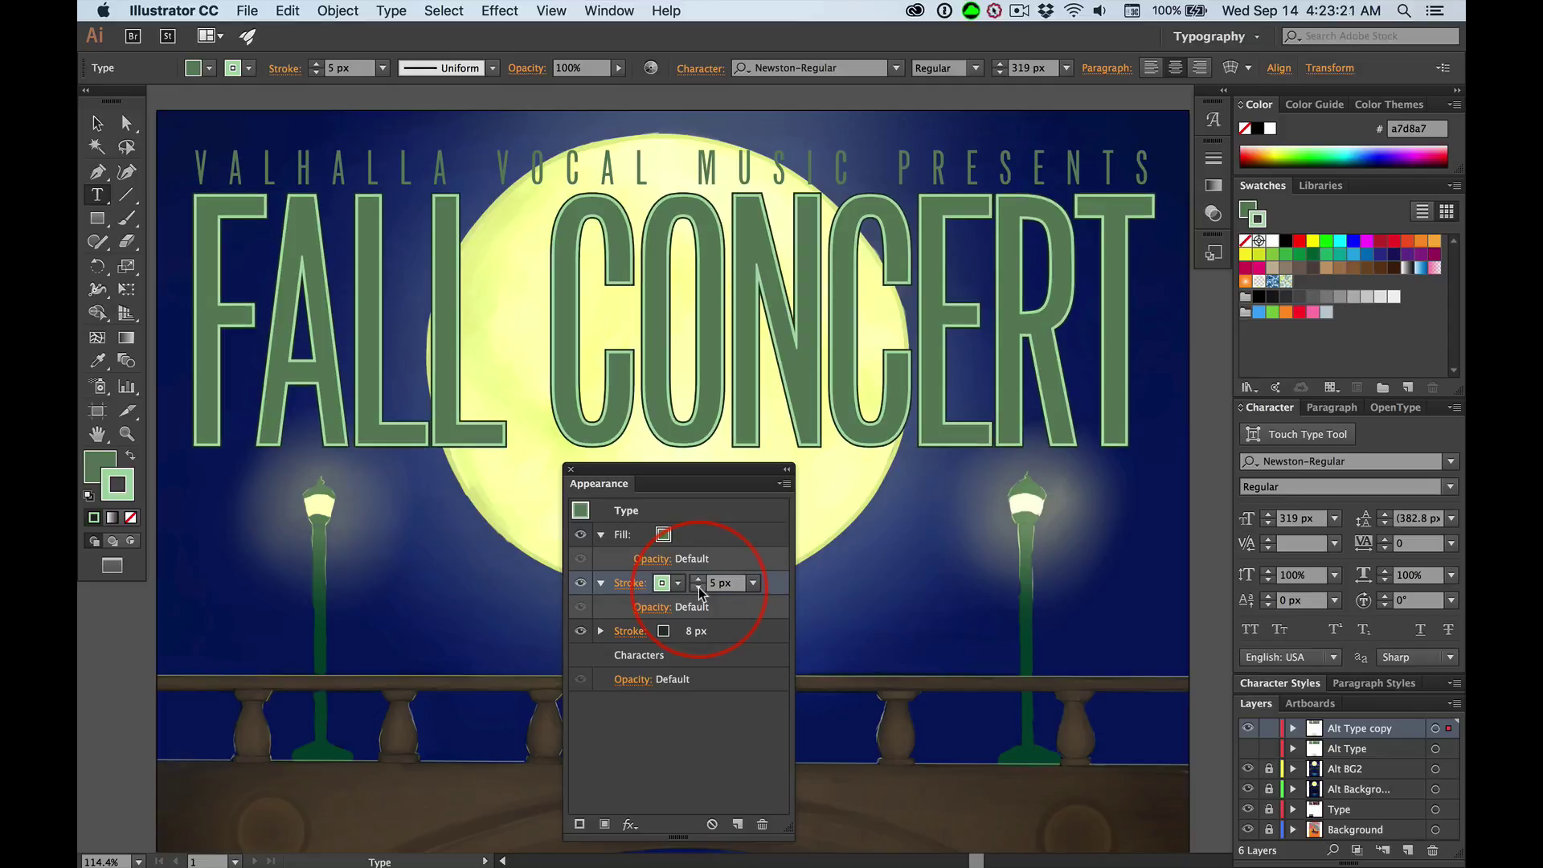
pyautogui.click(698, 588)
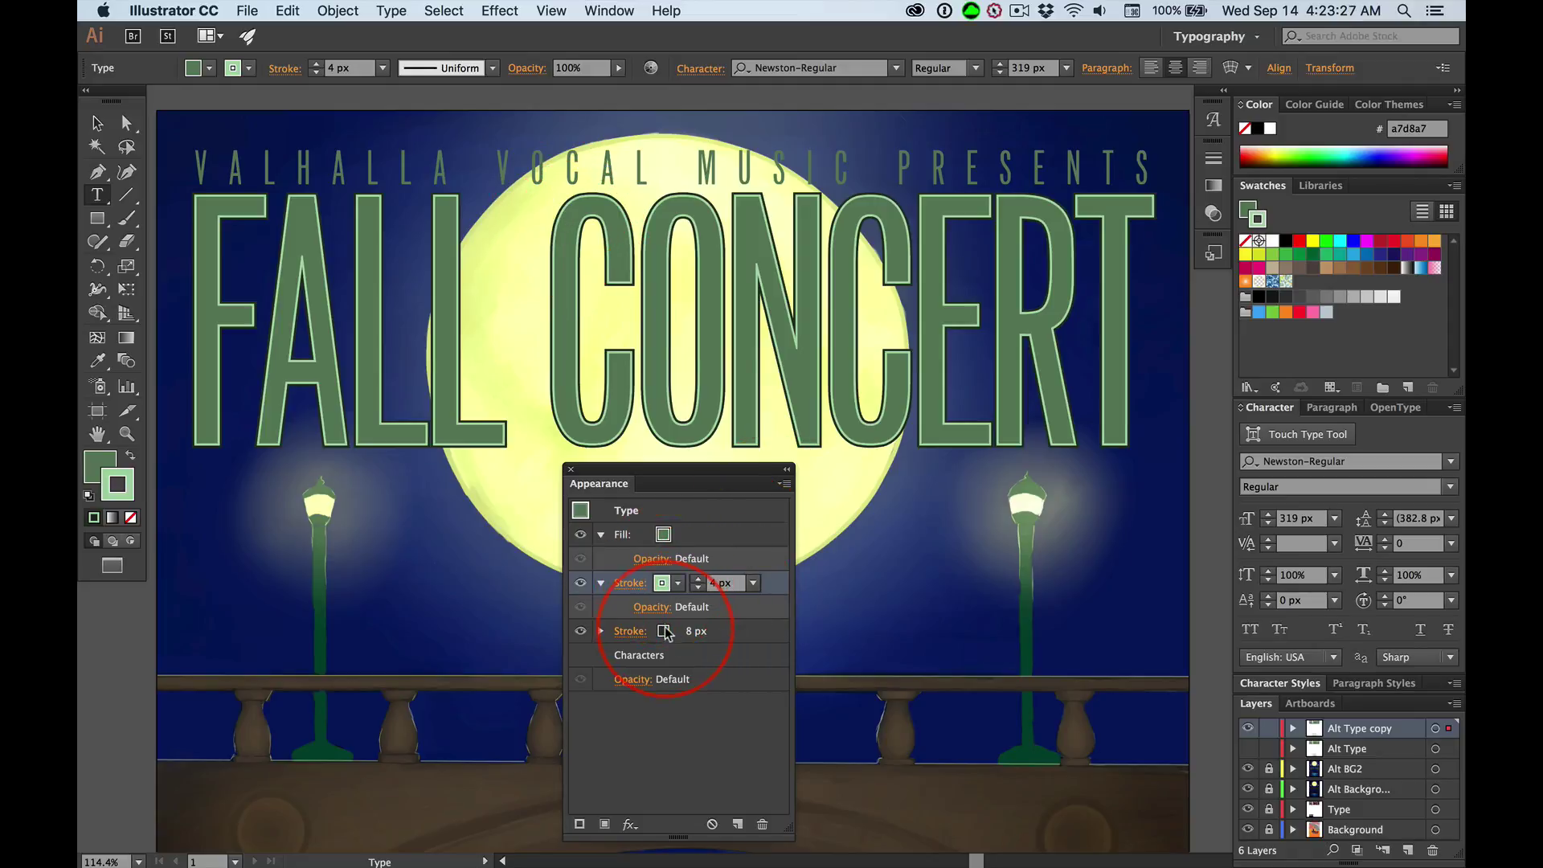
pyautogui.click(698, 587)
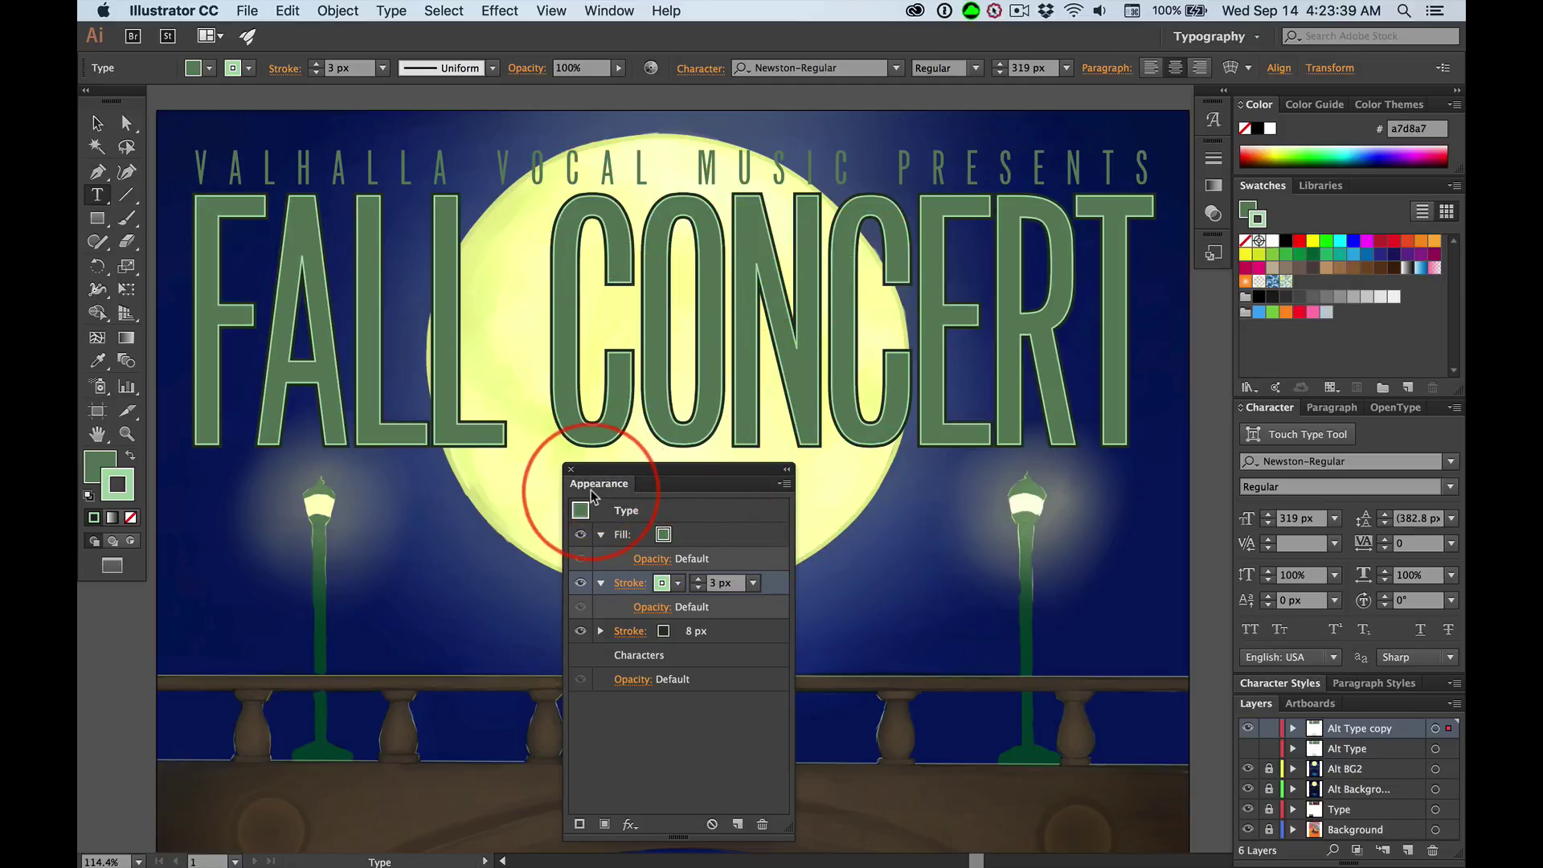
# - Dock the Appearance panel among the collapsed panels and deselect the title, showing the whole poster
pyautogui.moveTo(678, 480); pyautogui.dragTo(1214, 224)
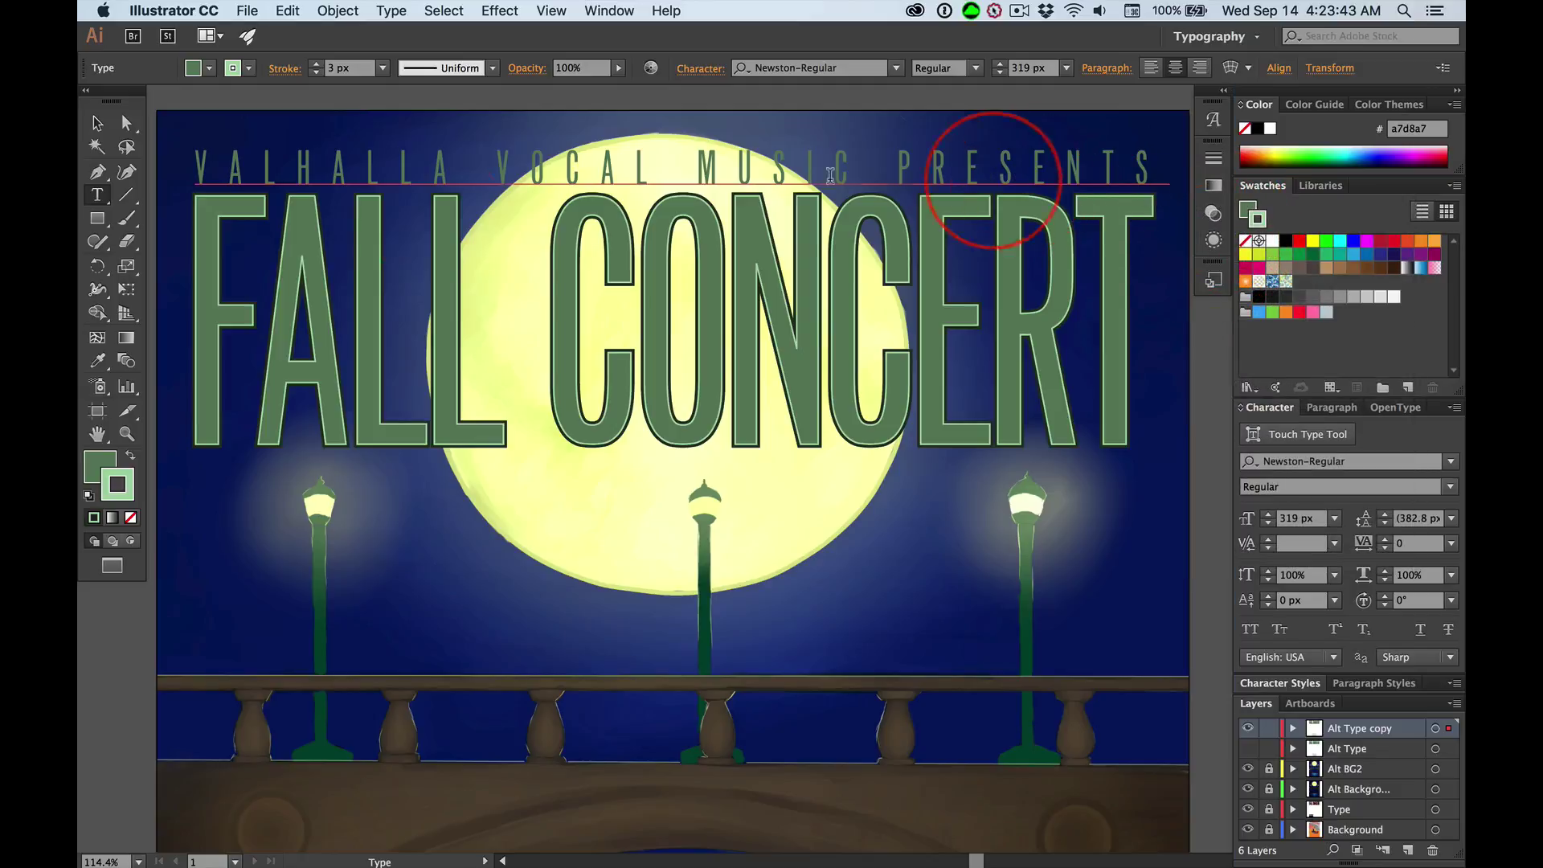
pyautogui.click(96, 124)
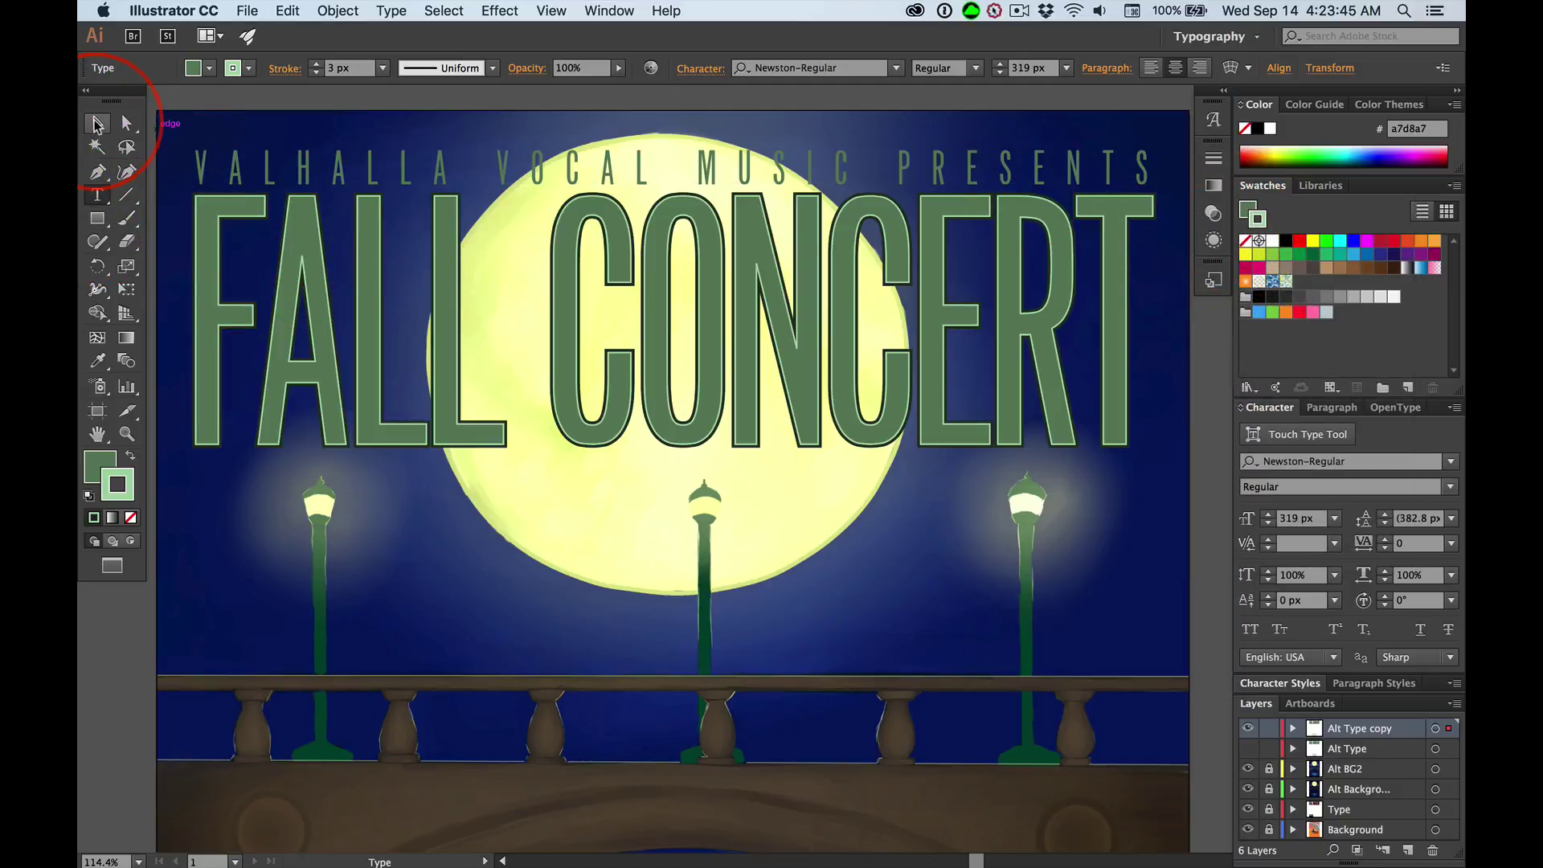
pyautogui.press('t')
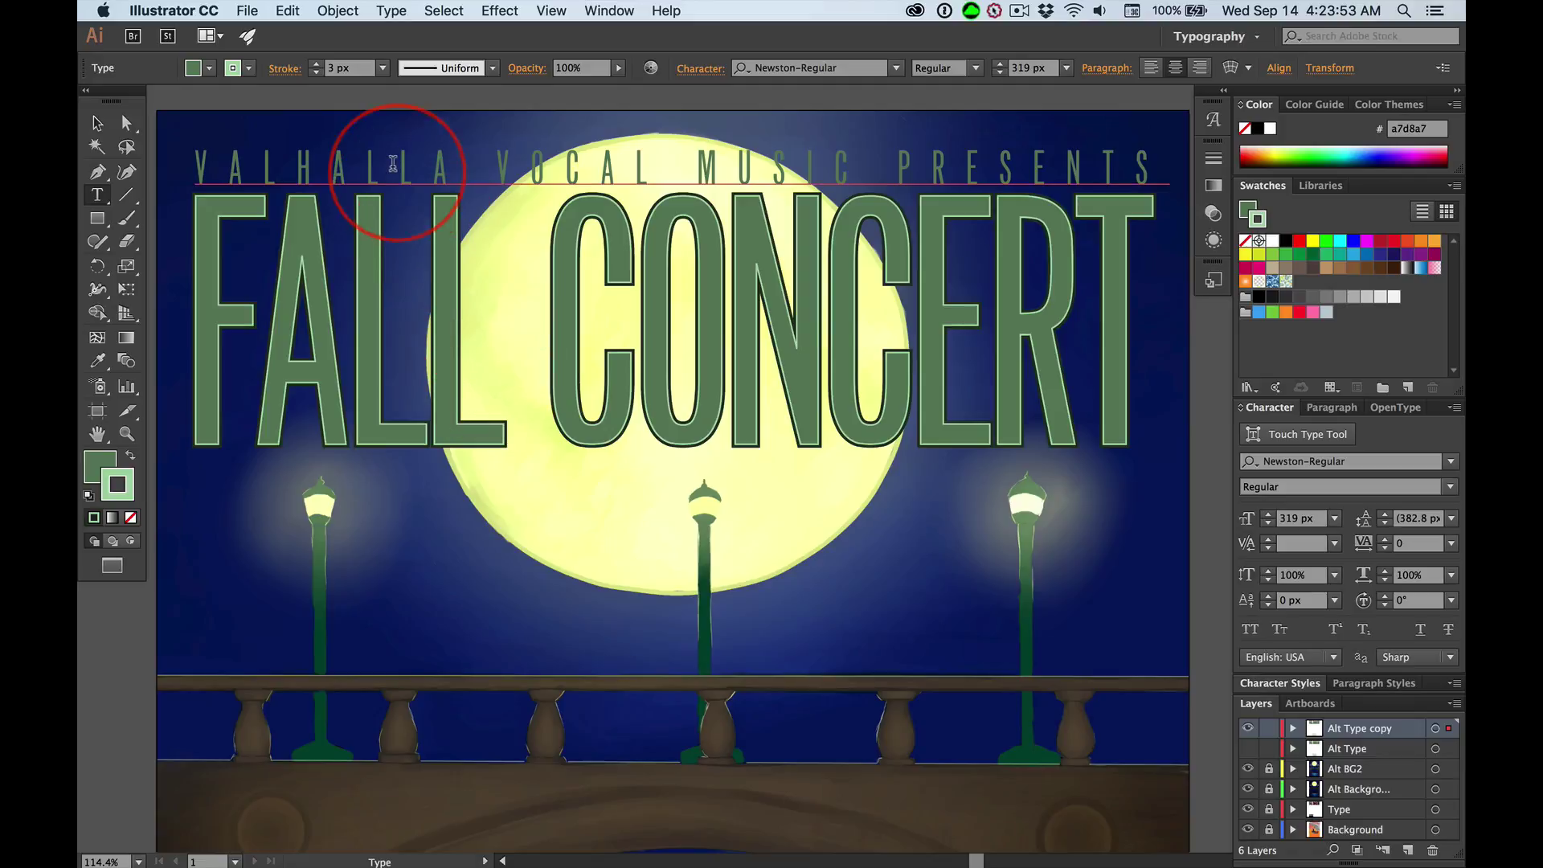
pyautogui.click(96, 122)
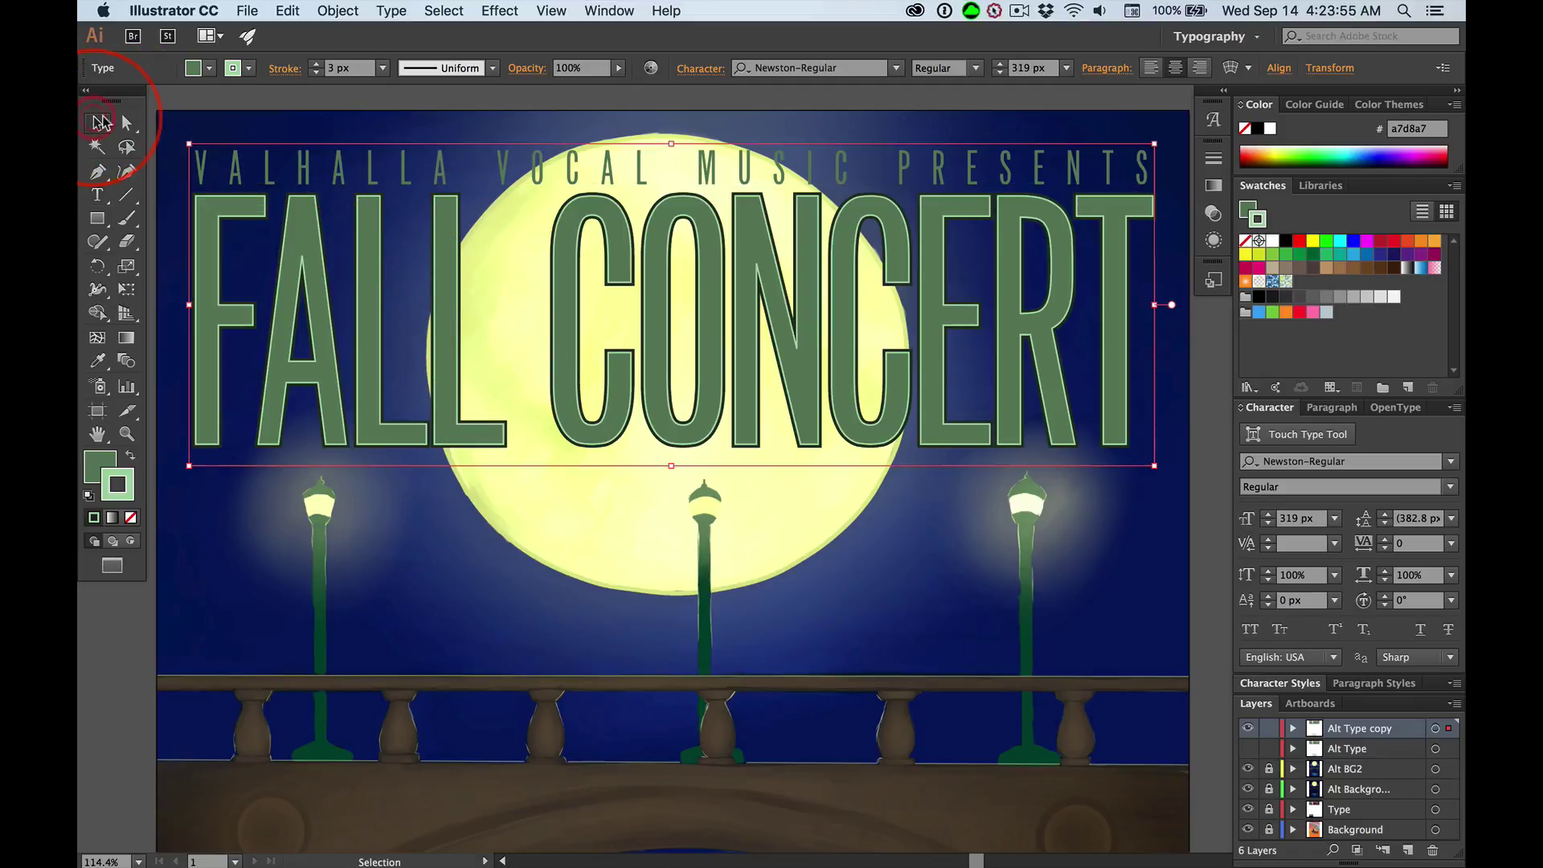
pyautogui.press('super')
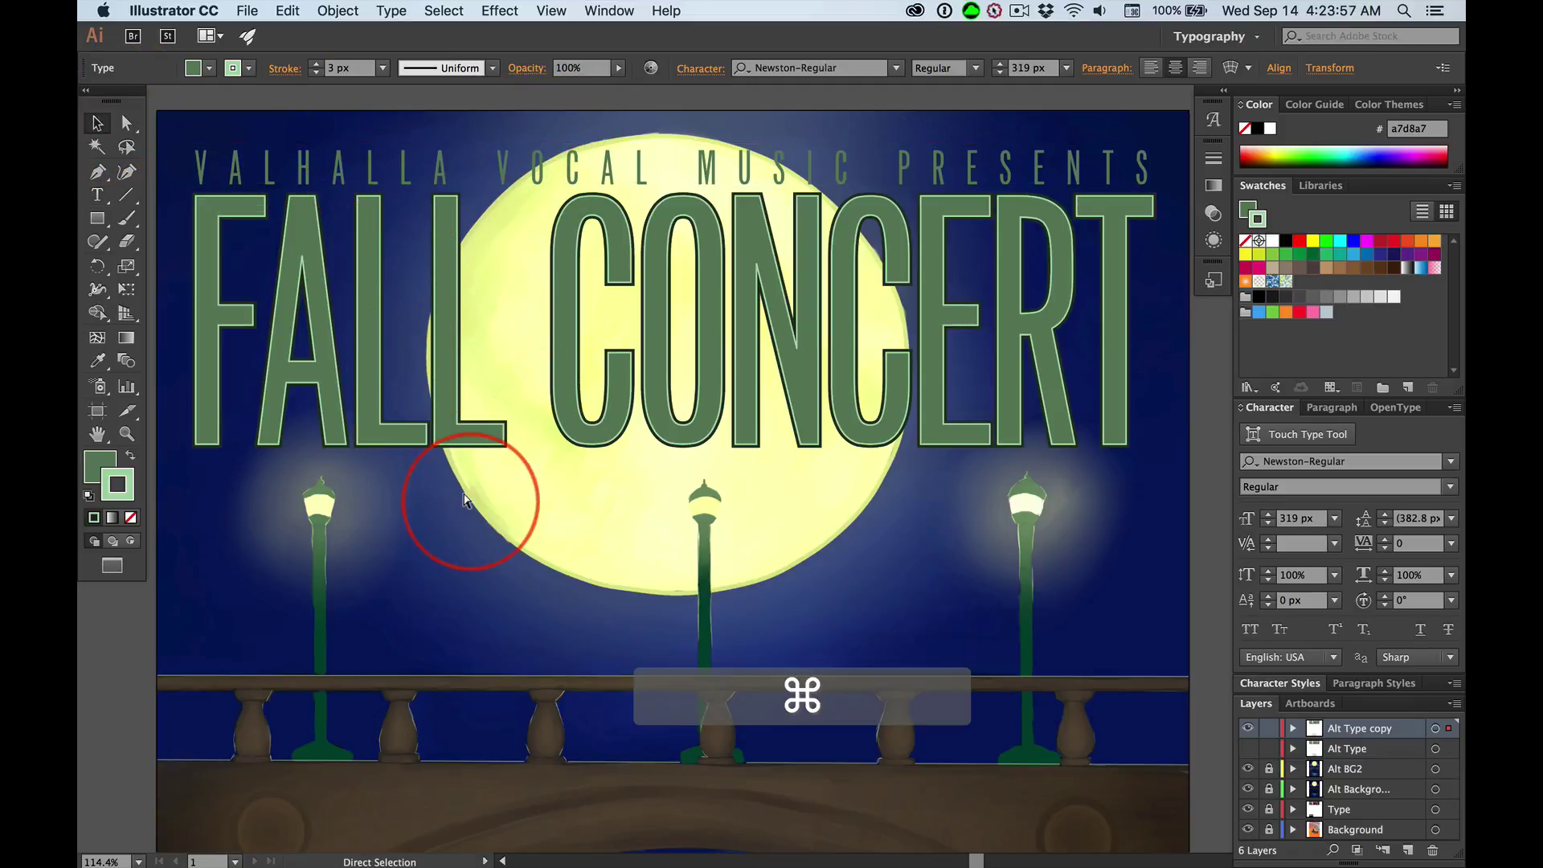
pyautogui.press('super+0')
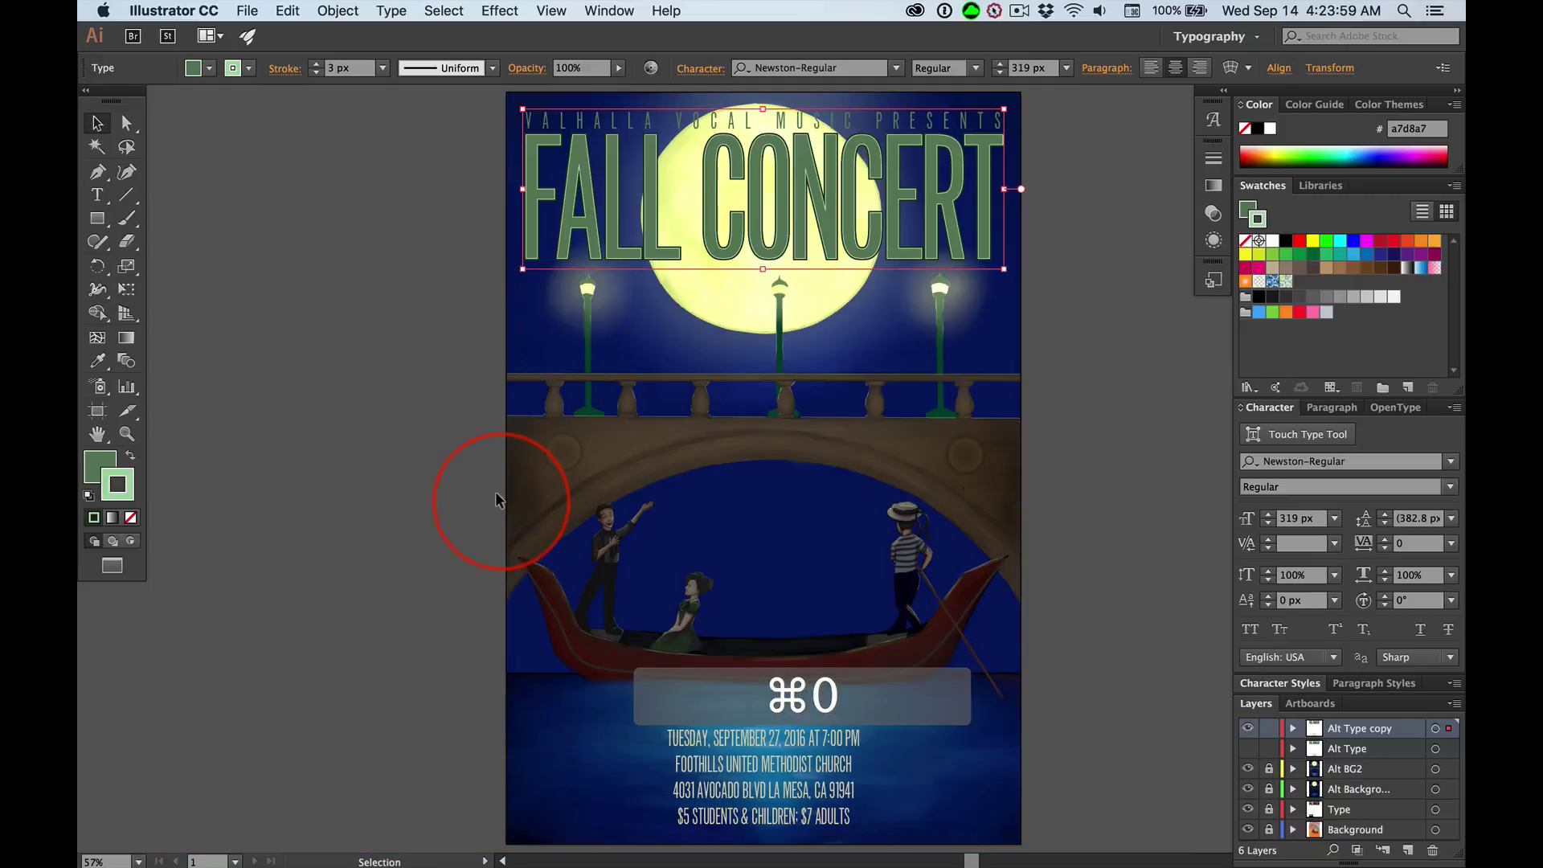
pyautogui.click(403, 440)
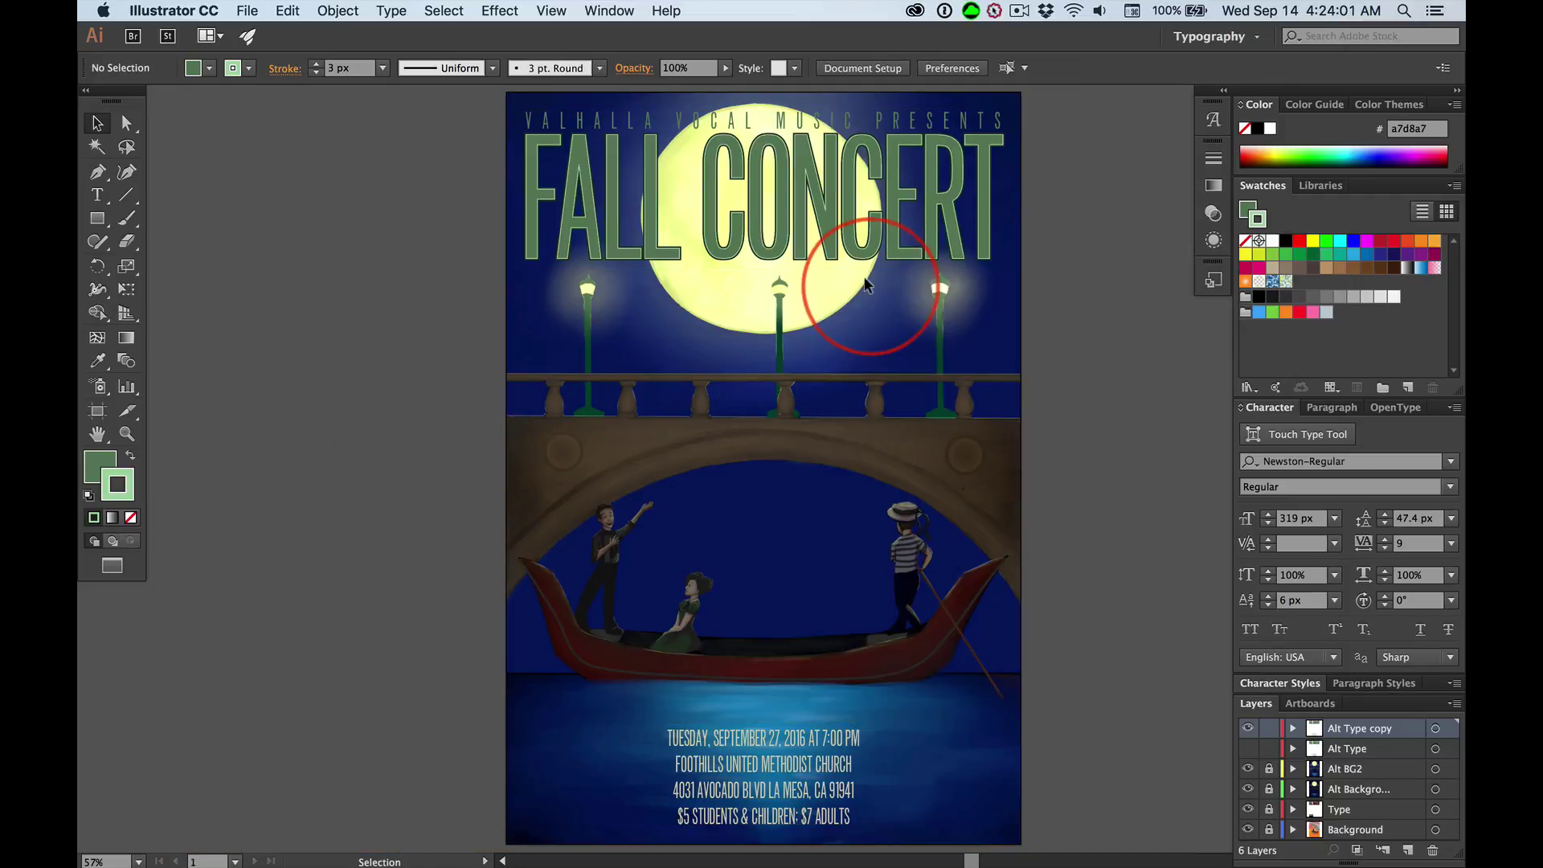